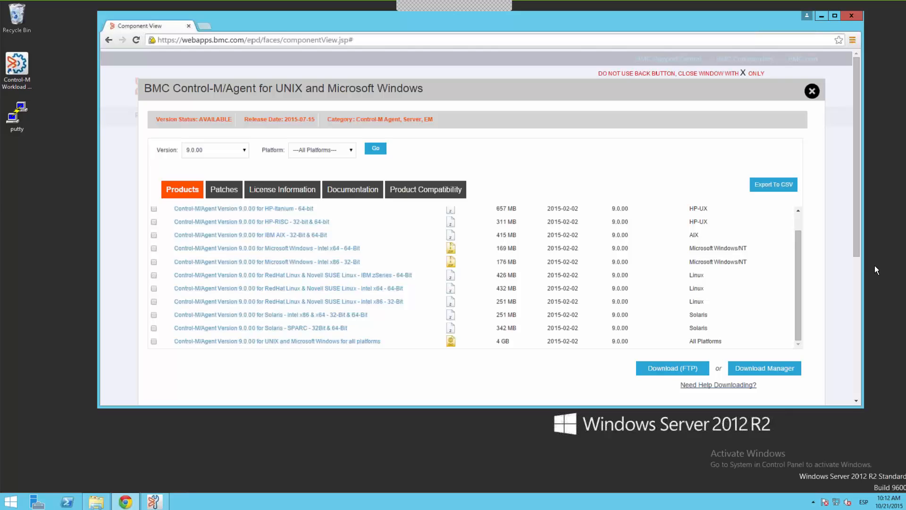
- Switch from the download page to the AUTO_DEPLOY folder in File Explorer and display its full path
left_click(820, 17)
left_click(103, 500)
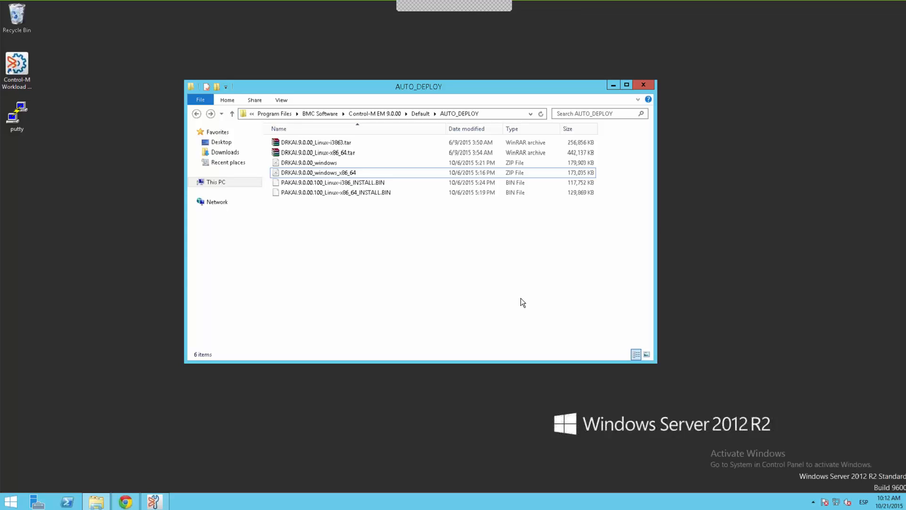
left_click(487, 110)
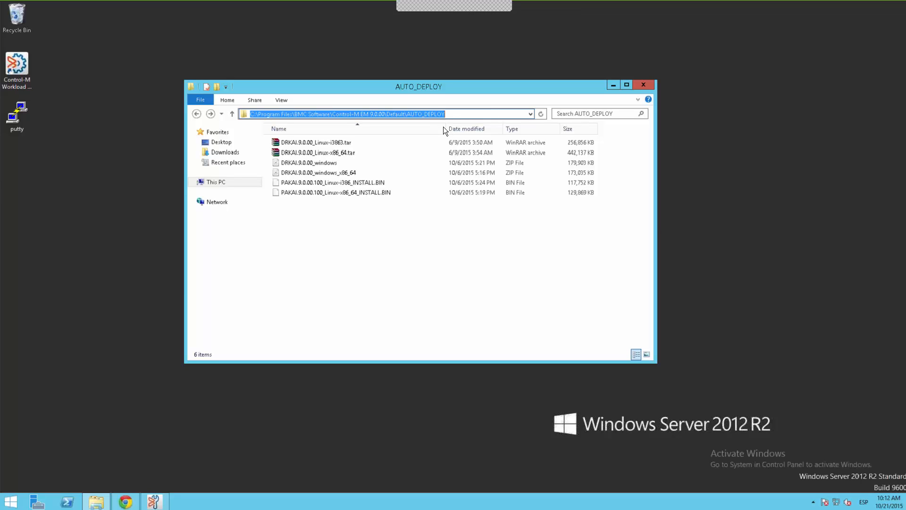
- Examine the Linux and Windows DRKAI 9.0.00 agent packages and the PAKAI 9.0.00.100 Linux fix pack files in AUTO_DEPLOY
left_click(335, 143)
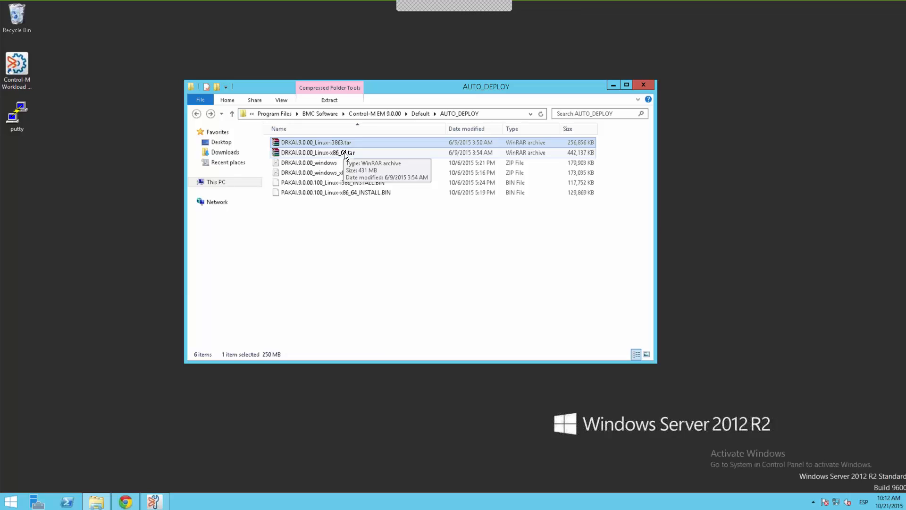
left_click(345, 152, "shift")
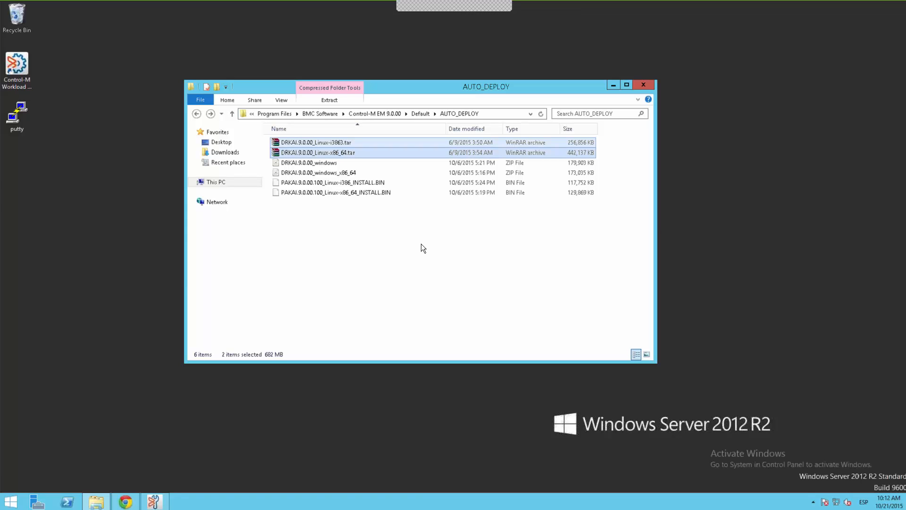
left_click(333, 164)
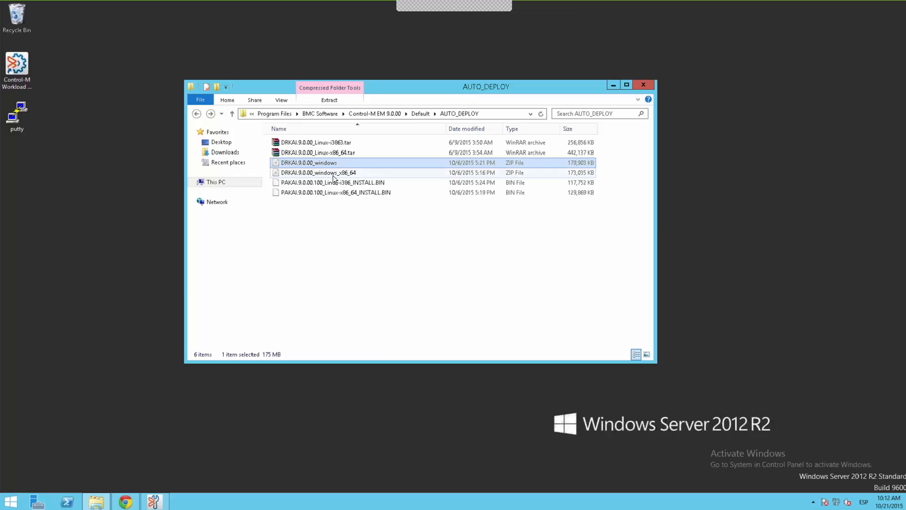
left_click(332, 175, "ctrl")
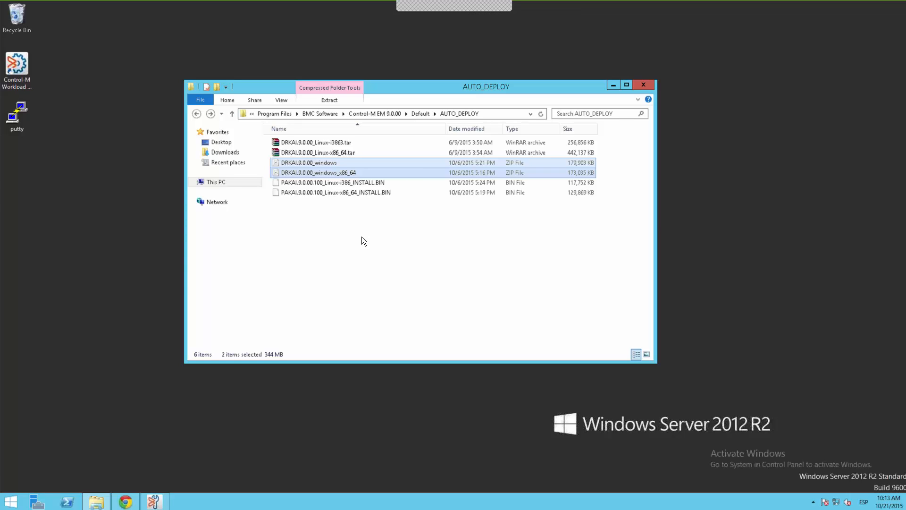
left_click(362, 238)
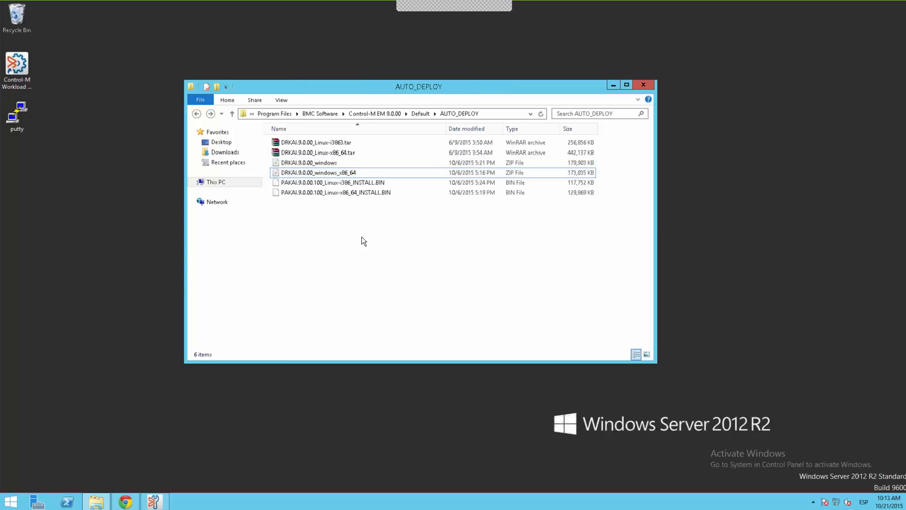
left_click(378, 184)
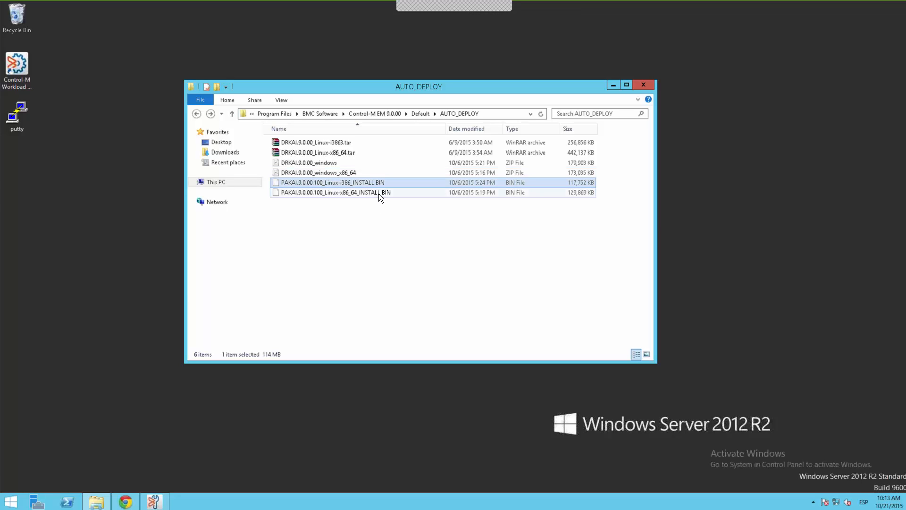
left_click(379, 193, "shift")
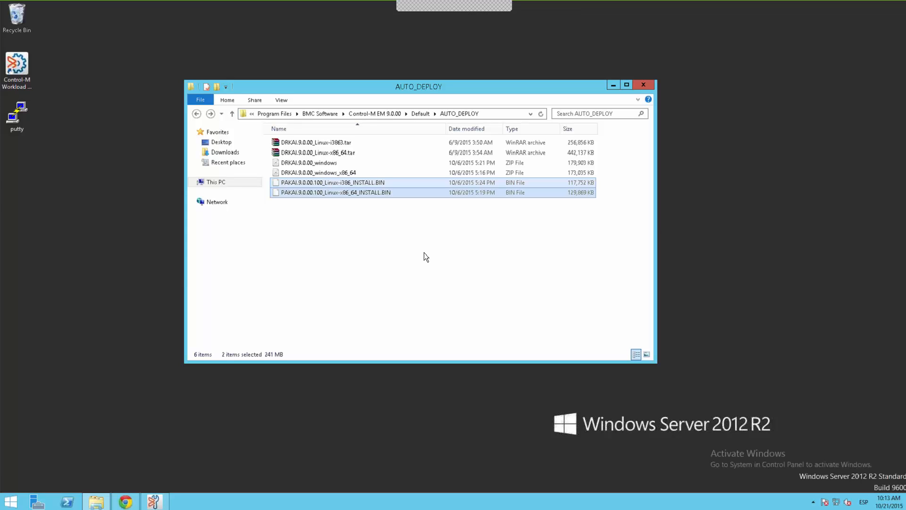
left_click(424, 253)
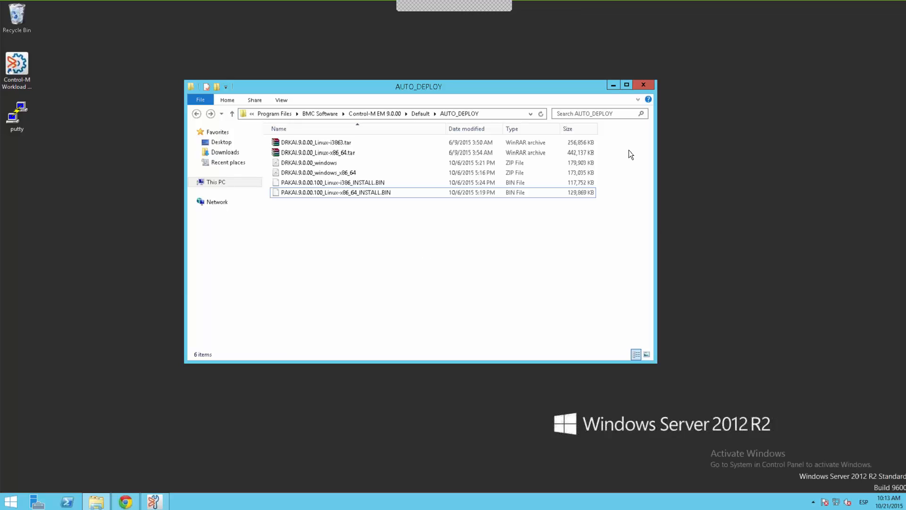
left_click(614, 85)
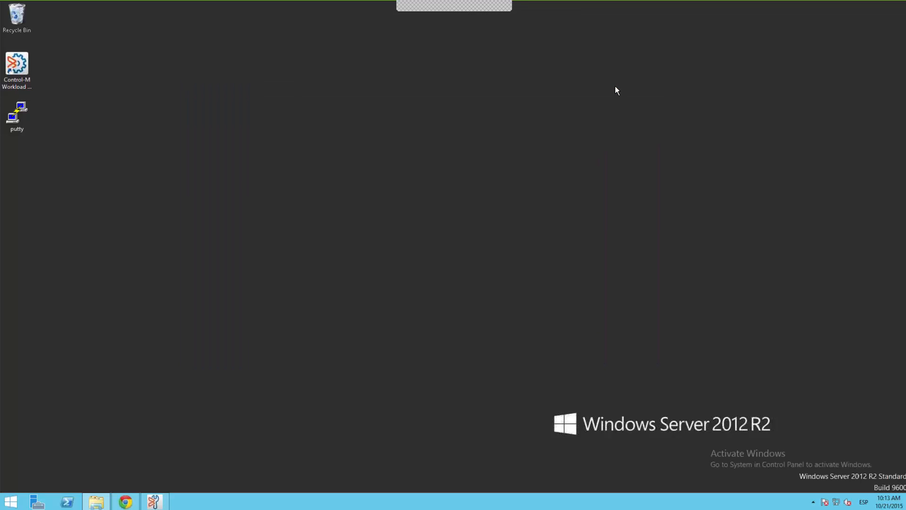
- Switch to Control-M Configuration and check the versions of the agents on cwcm-ctm9-win2, cwcm-ctm9-lin and cwcm-ctm9-win1
left_click(161, 504)
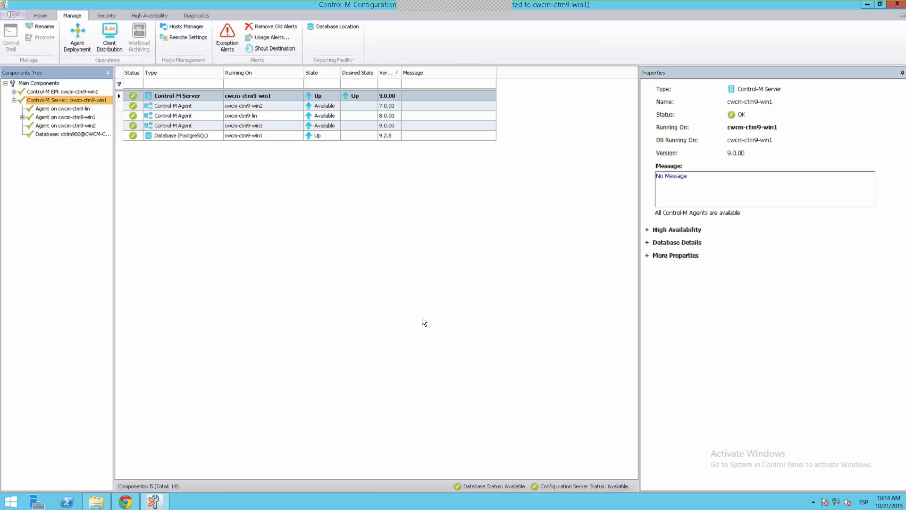
left_click(386, 106)
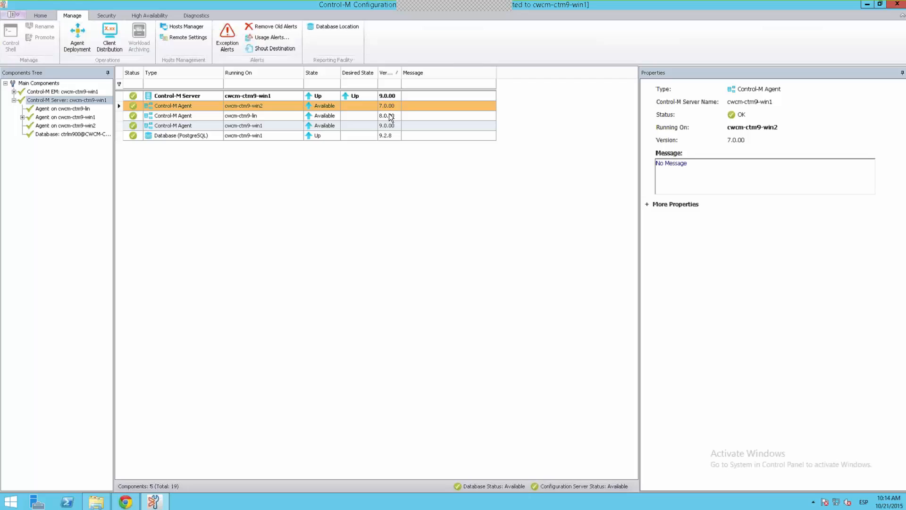
left_click(390, 117)
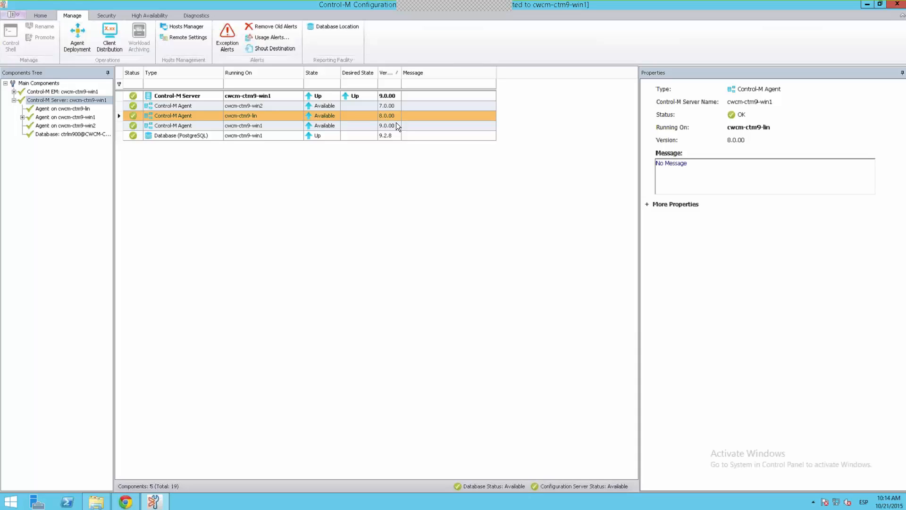
left_click(398, 126)
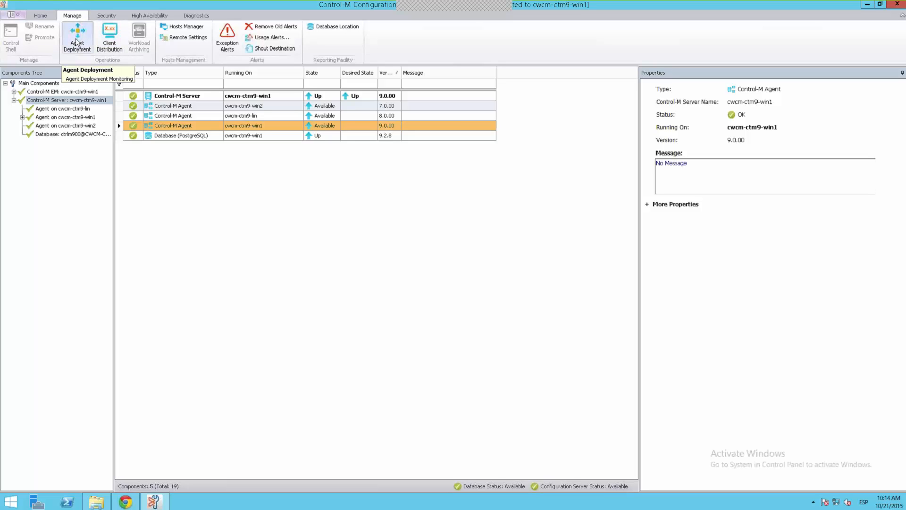
- Create an agent upgrade activity named UpgradeV7toV9 in Agent Deployment, set to transfer and automatically install the package
left_click(76, 42)
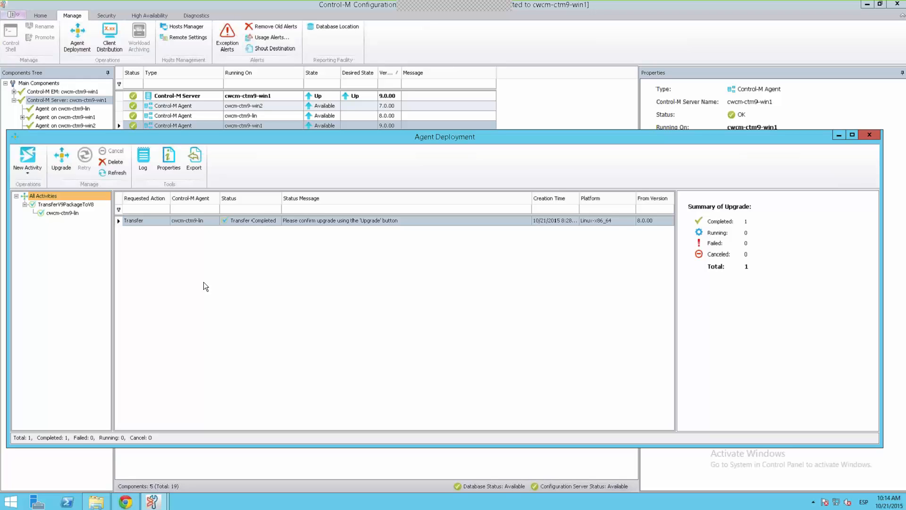
left_click(23, 166)
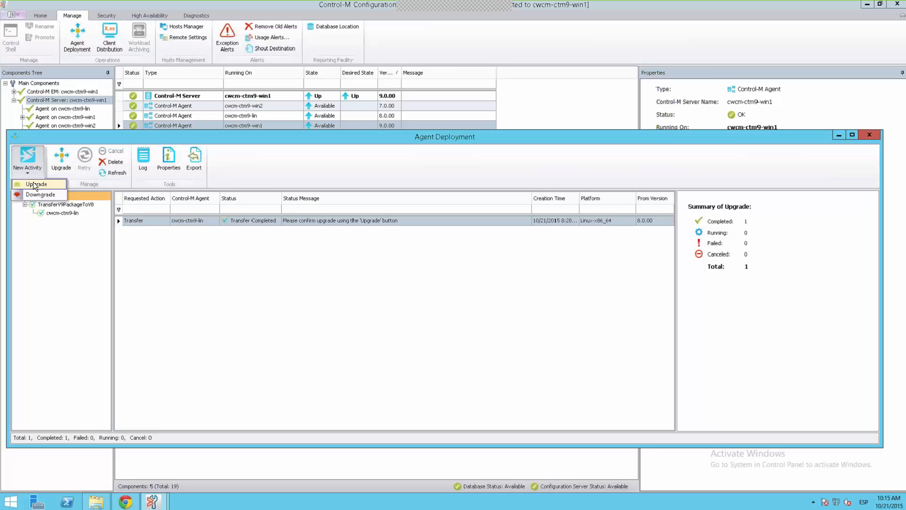
left_click(34, 185)
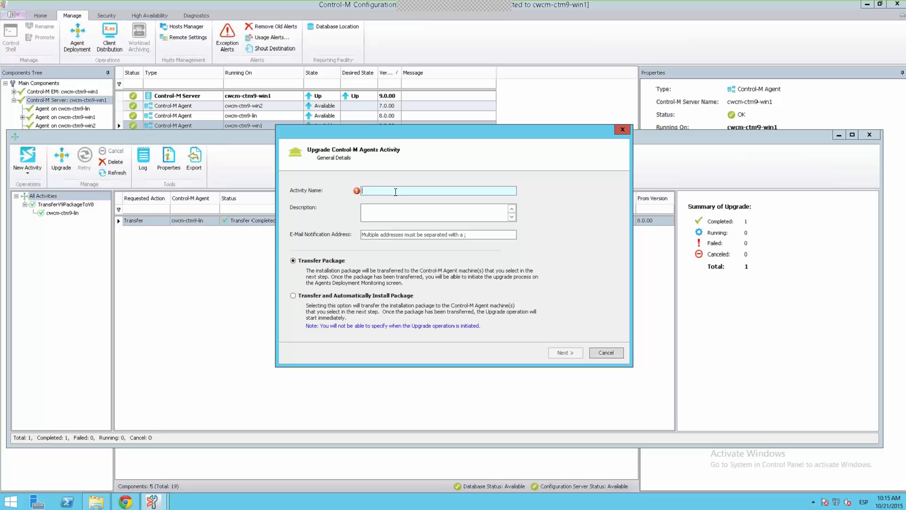
type("Upgrade")
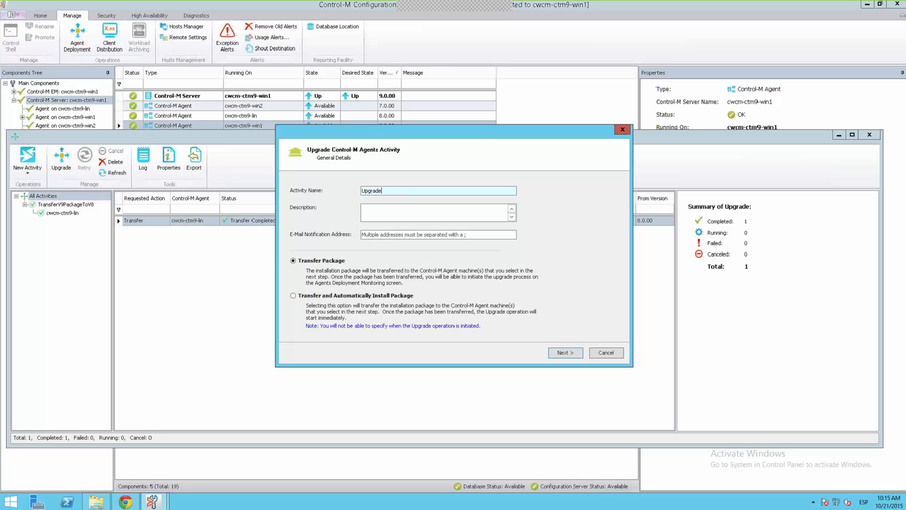
type("V7toV9")
left_click(474, 236)
left_click(293, 296)
left_click(562, 352)
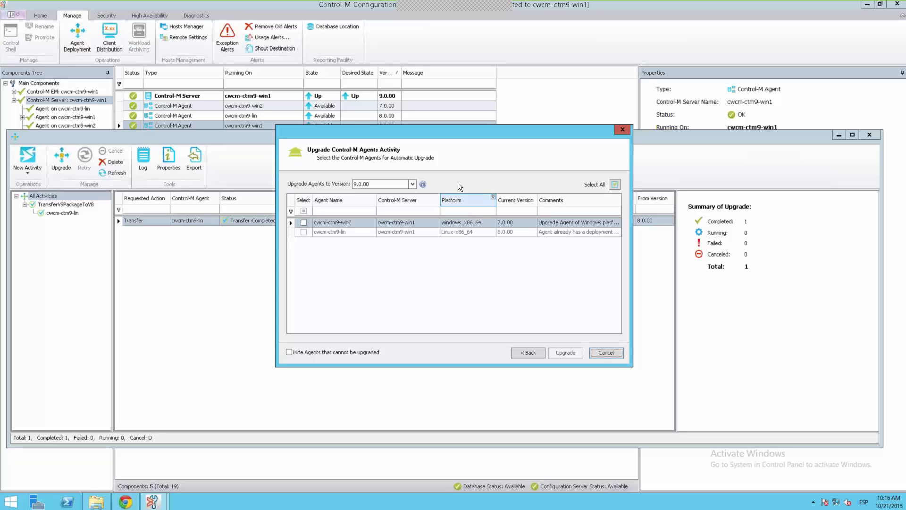
- Start the upgrade of agent cwcm-ctm9-win2 to version 9.0.00
left_click(412, 184)
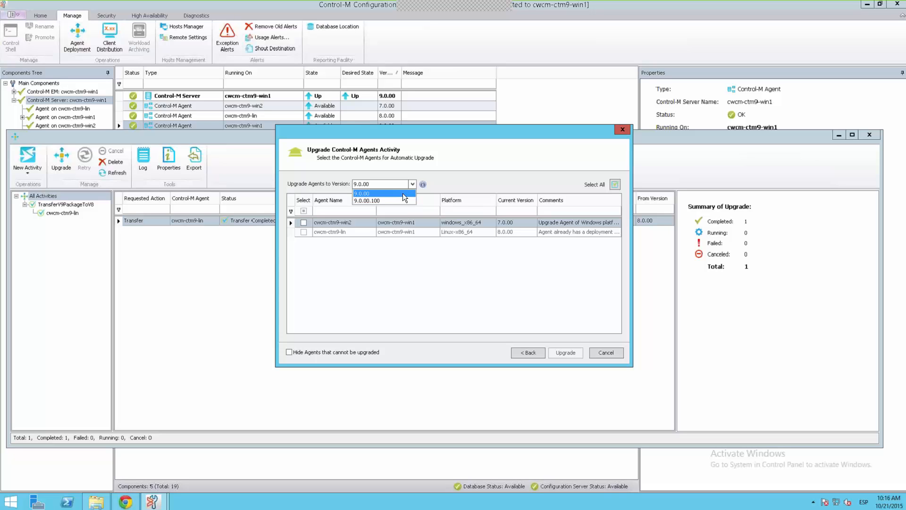
left_click(403, 193)
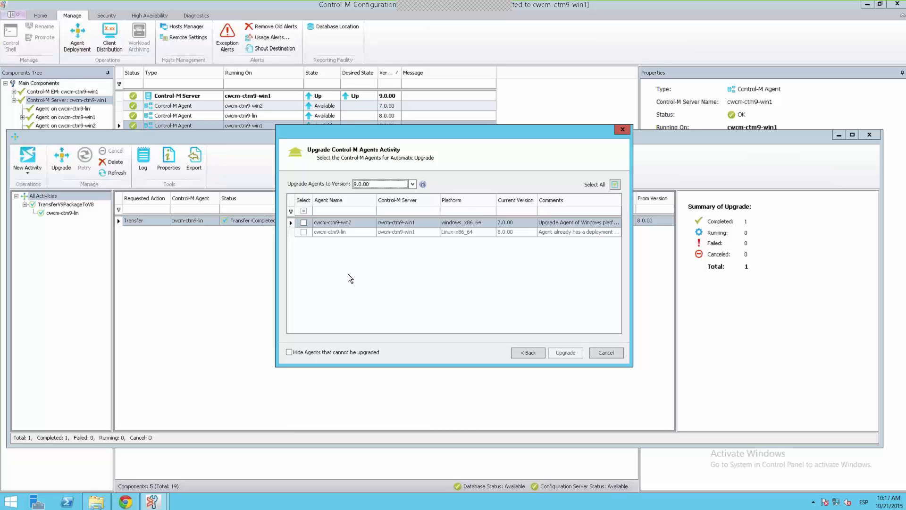
left_click(303, 223)
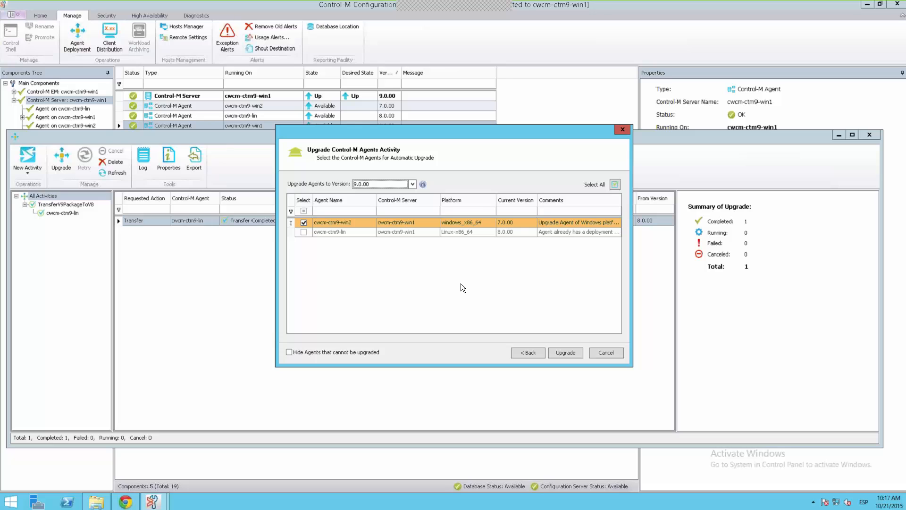
left_click(564, 353)
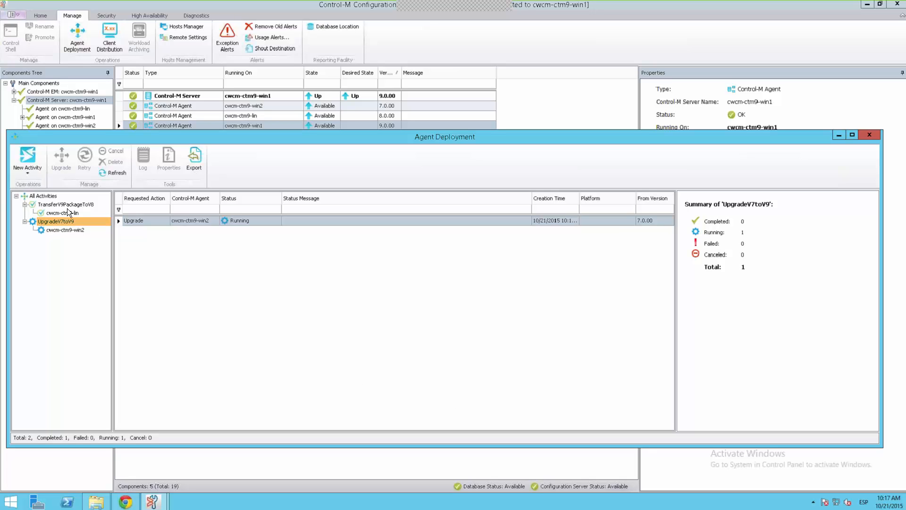
- Start the upgrade of agent cwcm-ctm9-lin from its transferred package and view the upgrade details of cwcm-ctm9-win2
left_click(56, 197)
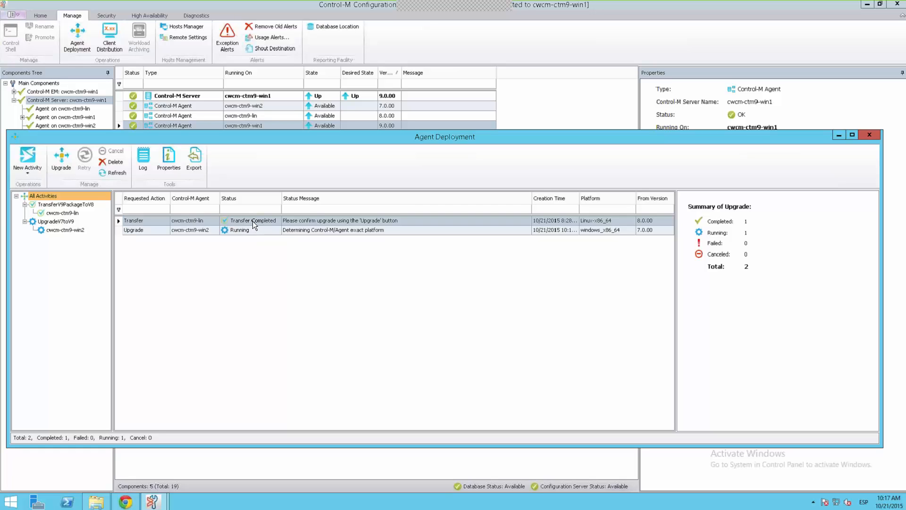
left_click(252, 221)
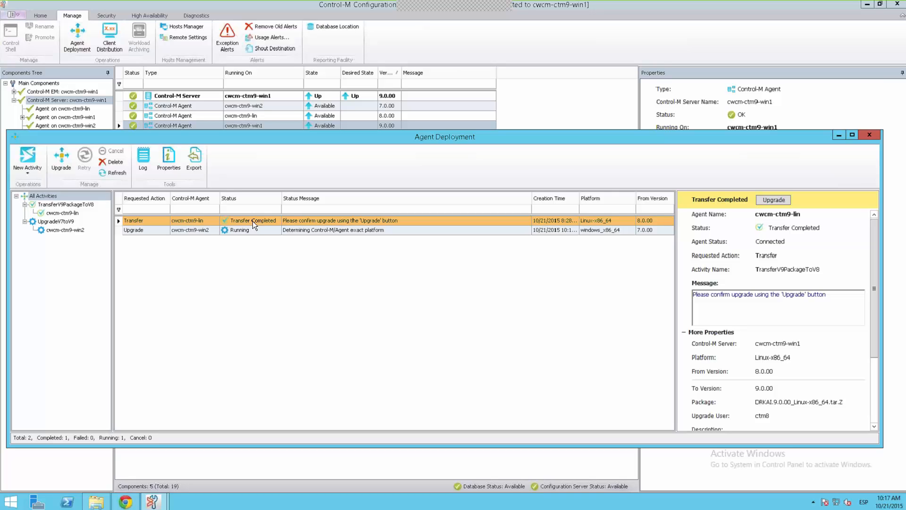
left_click(785, 200)
left_click(784, 201)
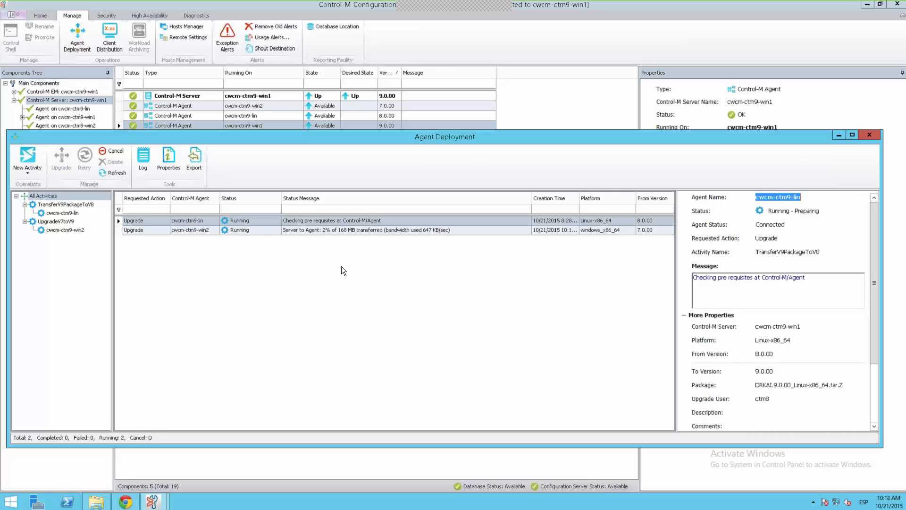
left_click(349, 231)
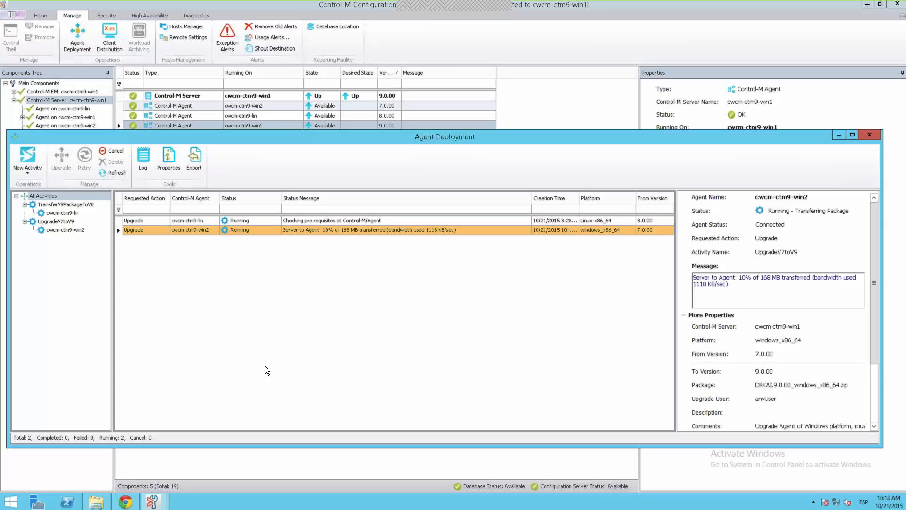
- Set up a package-transfer upgrade activity named ExampleFixPackDeployment with target agent version 9.0.00.100
left_click(34, 163)
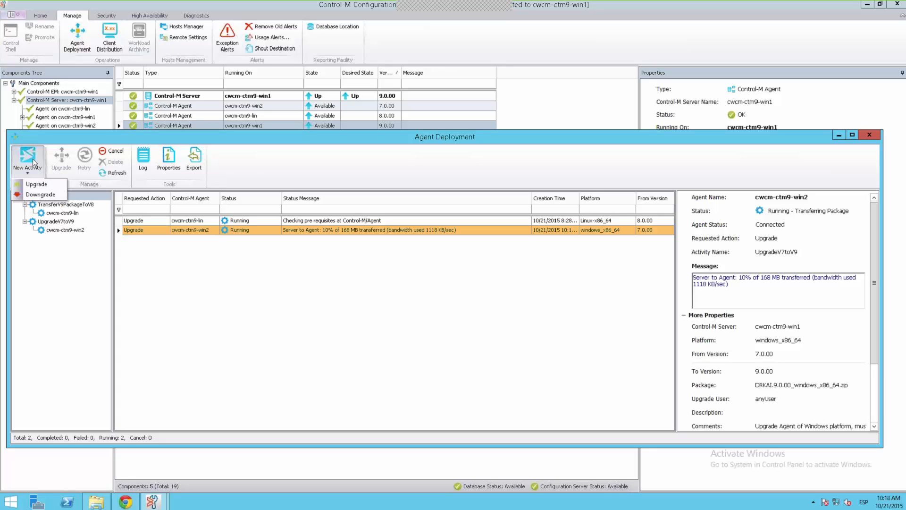
left_click(46, 185)
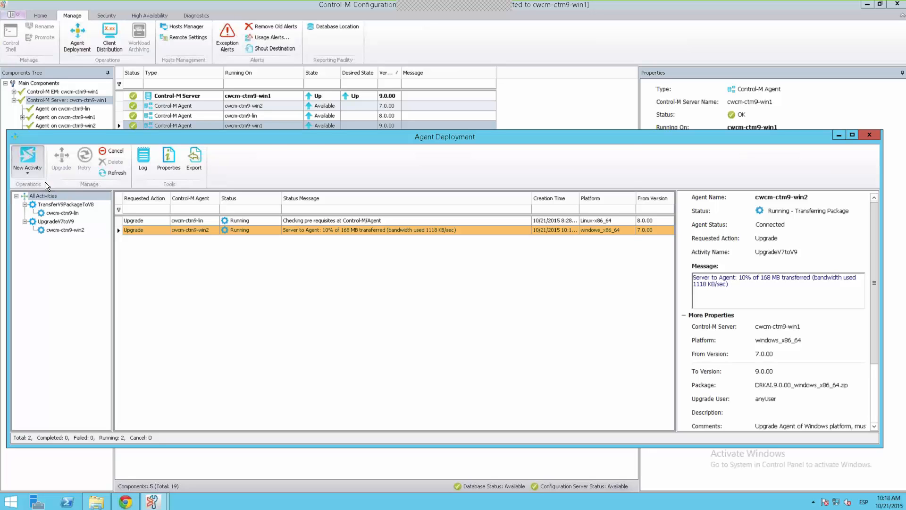
left_click(415, 191)
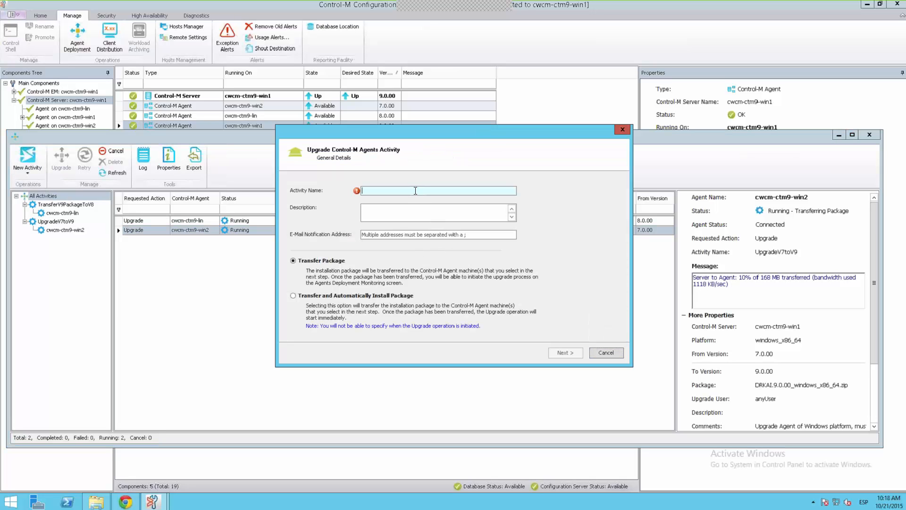
type("Example")
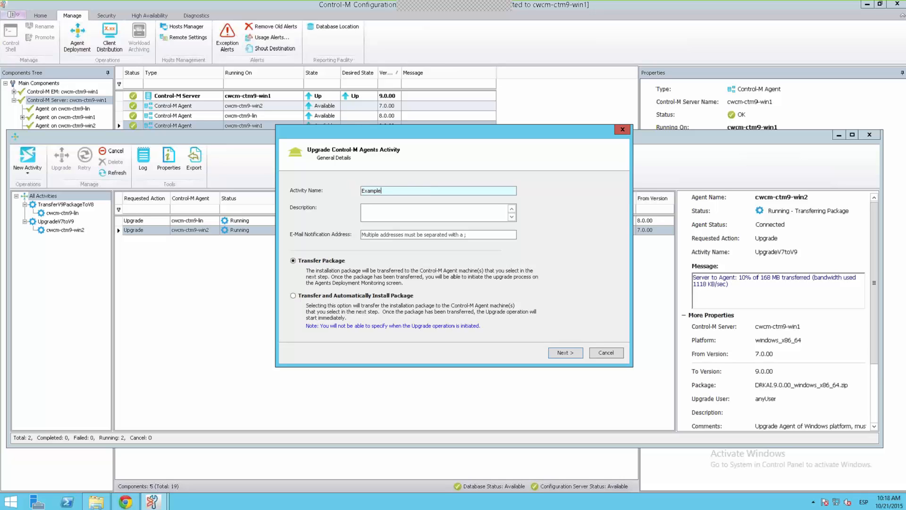
type("FixPackDeployment")
left_click(564, 353)
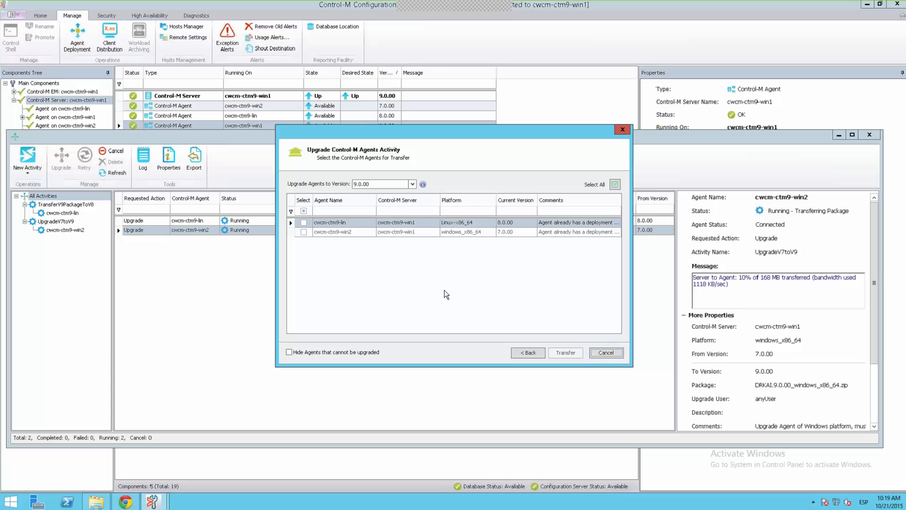
left_click(412, 184)
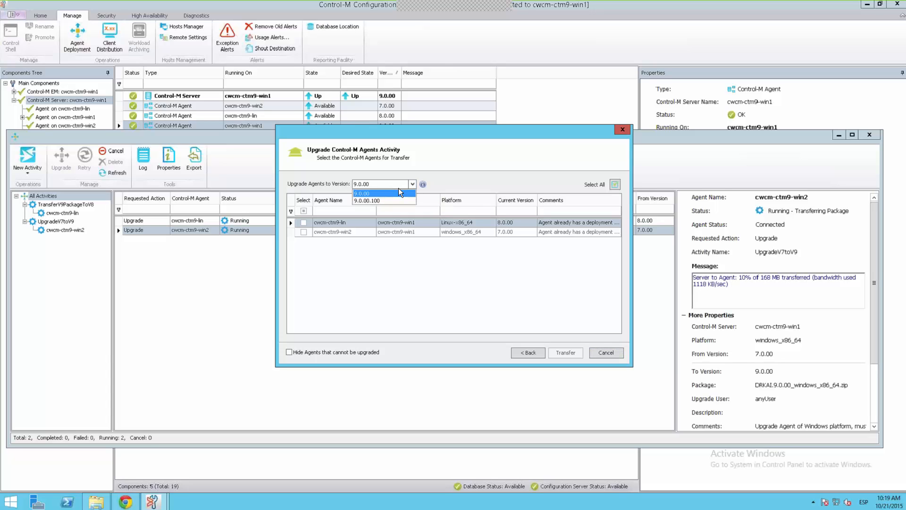
left_click(397, 200)
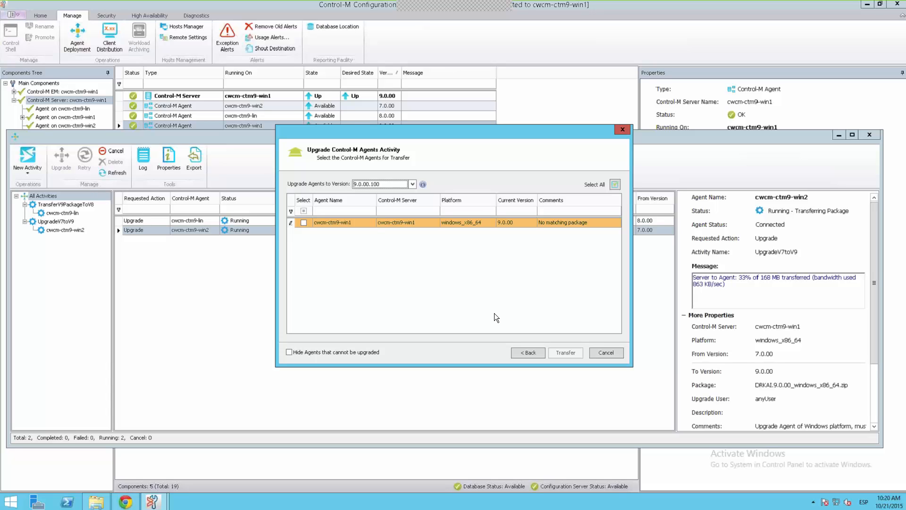
- Cancel the fix pack activity, refresh the deployment activities and view the upgrade details of cwcm-ctm9-lin
left_click(605, 354)
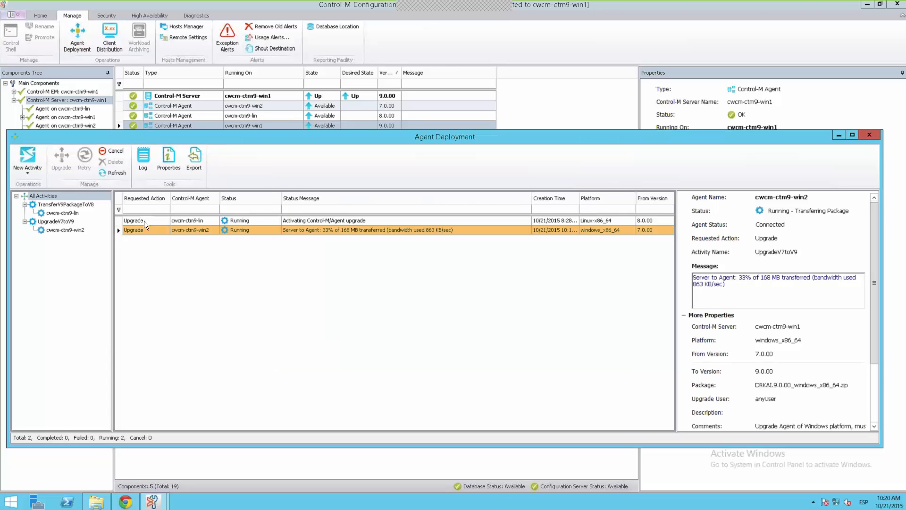
left_click(115, 174)
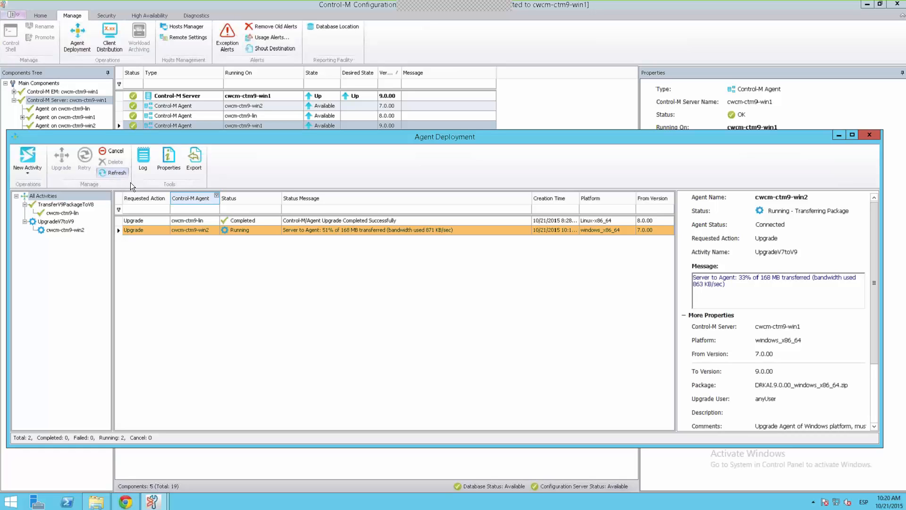
left_click(358, 220)
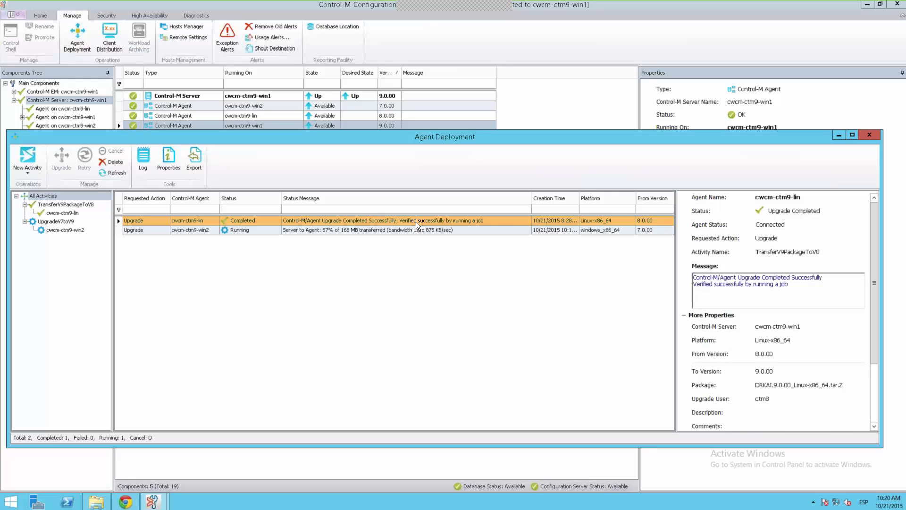
- Check the versions of agents cwcm-ctm9-lin and cwcm-ctm9-win2 in the Configuration Manager component list
left_click(842, 137)
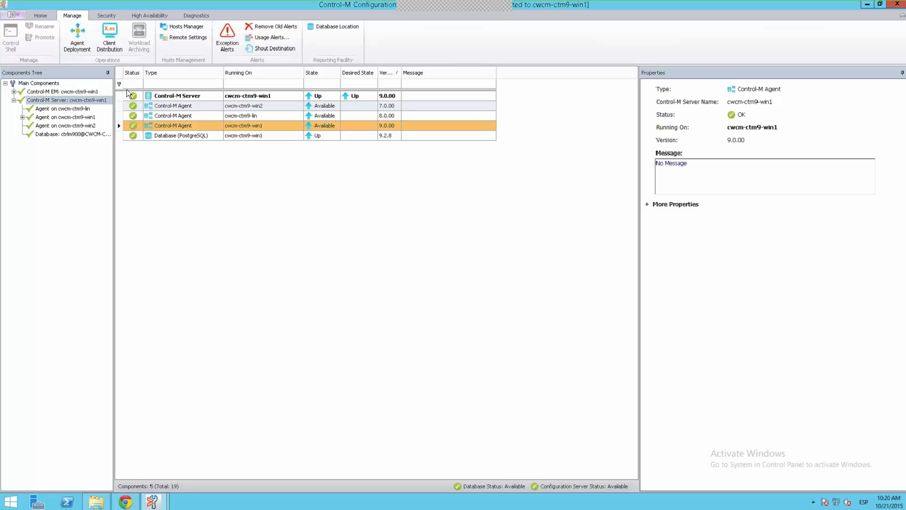
left_click(40, 16)
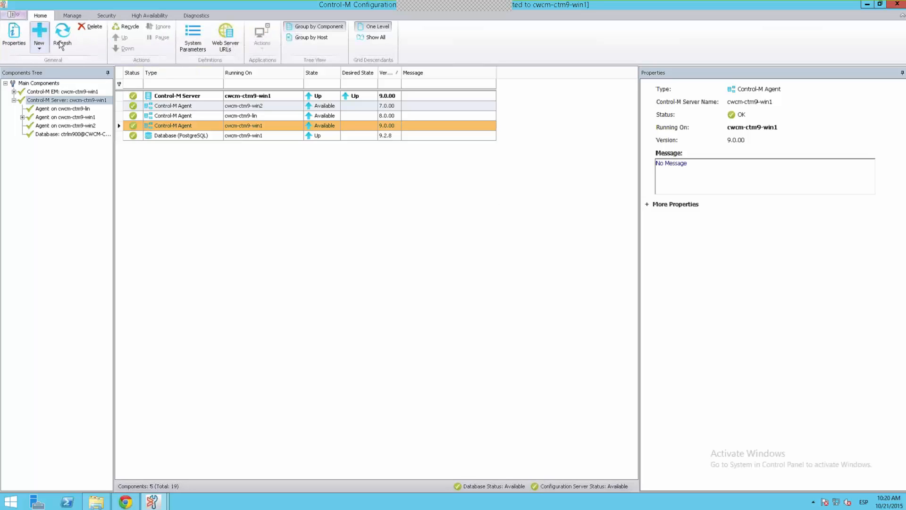
left_click(393, 118)
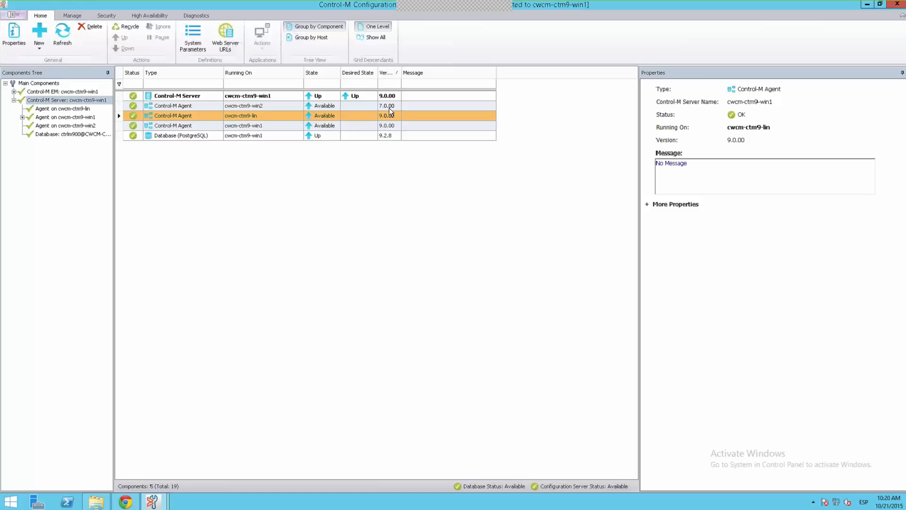
left_click(387, 105)
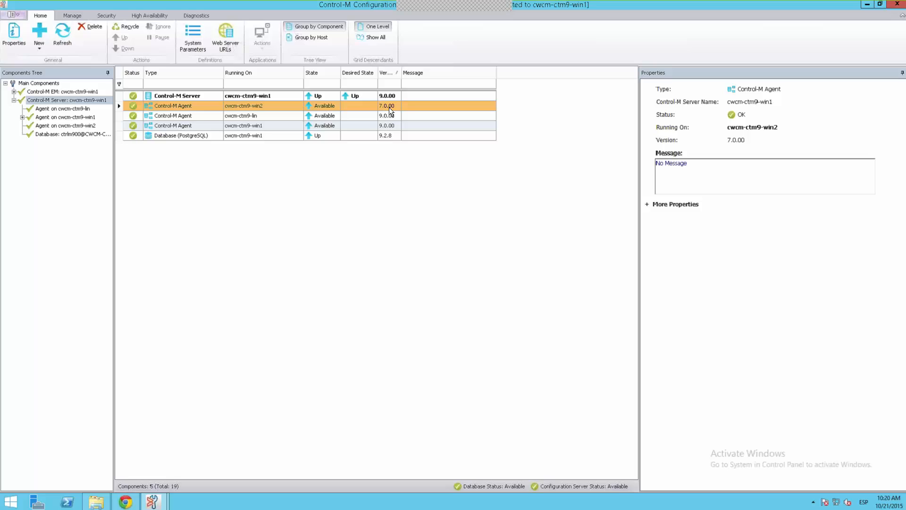
- Create an agent downgrade activity named DowngradeV9ToV8 in Agent Deployment and start the downgrade of cwcm-ctm9-lin from version 9.0.00
left_click(154, 502)
left_click(189, 472)
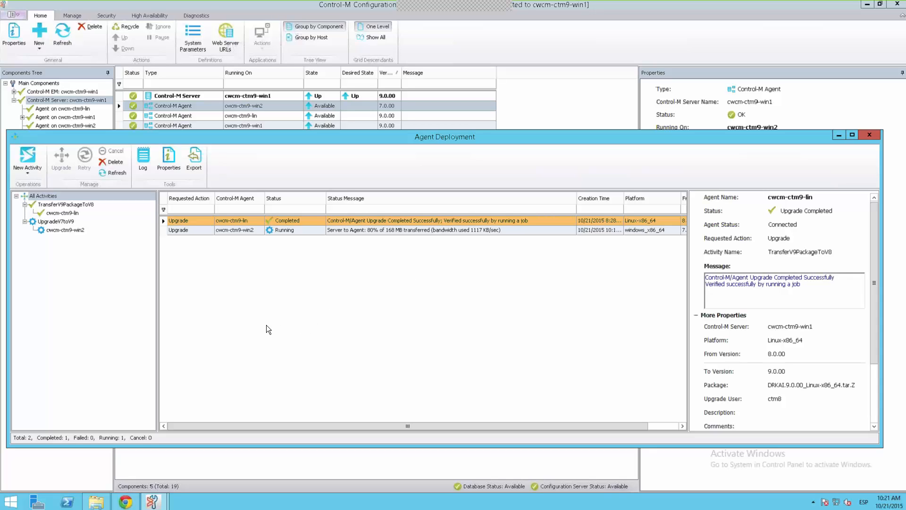
left_click(37, 168)
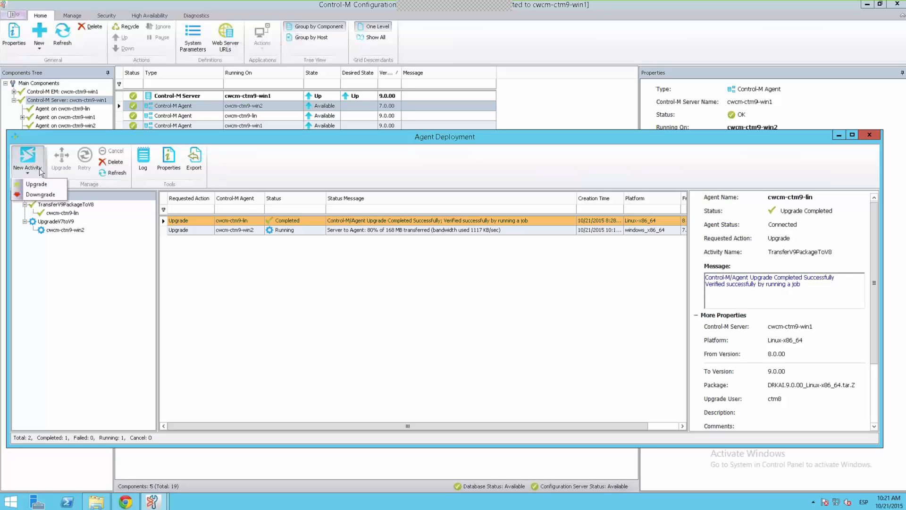
left_click(40, 195)
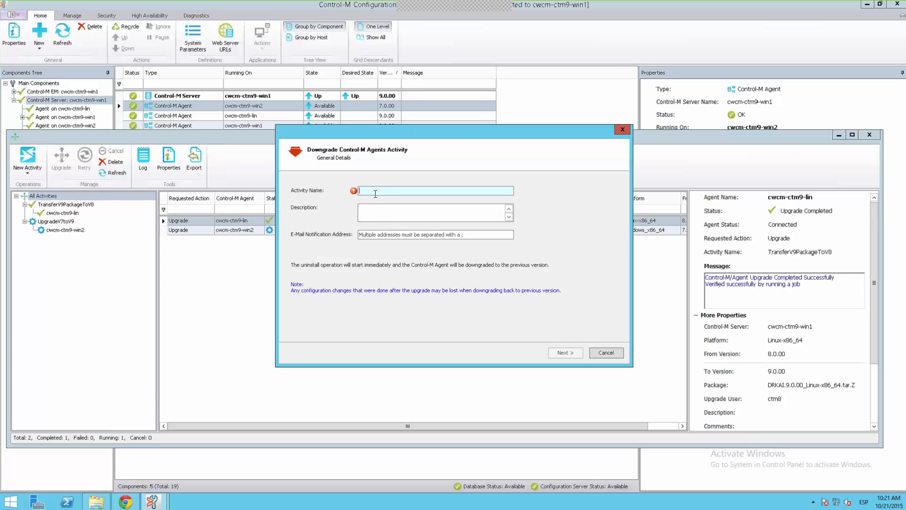
type("Downgrade")
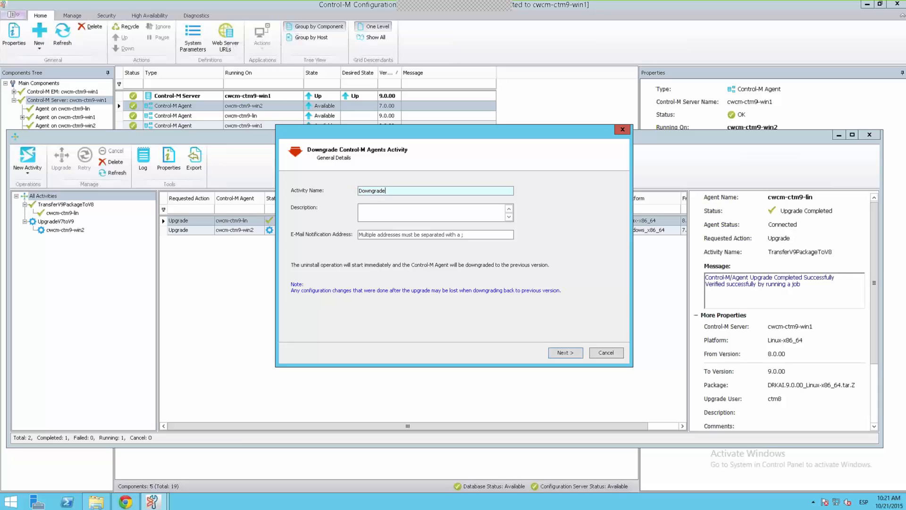
type("V9ToV8")
left_click(569, 356)
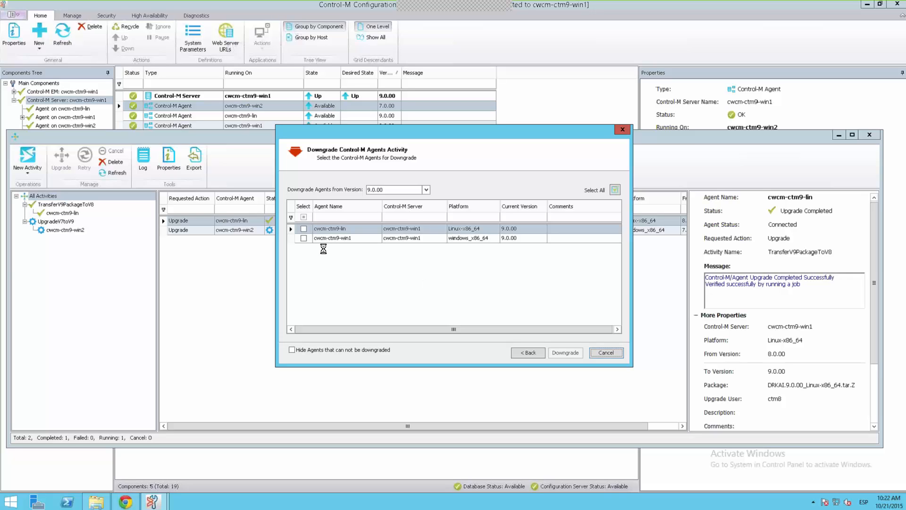
left_click(304, 229)
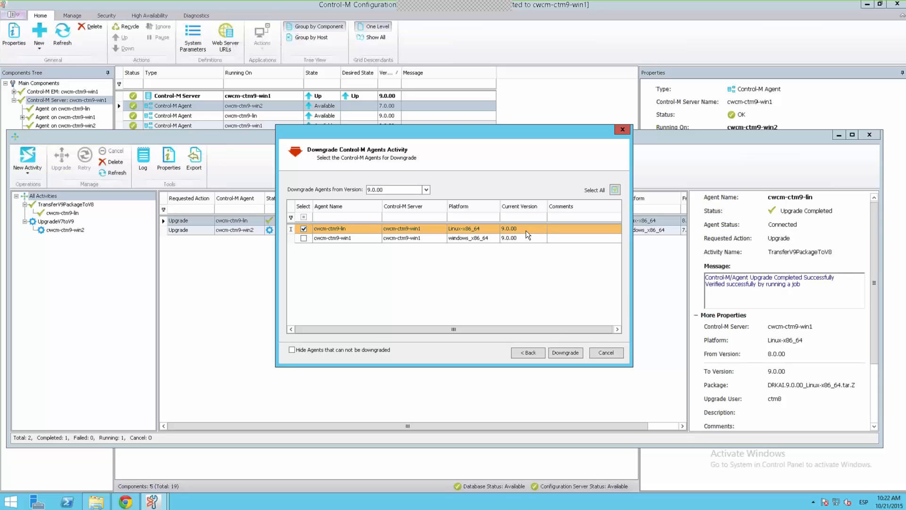
left_click(568, 353)
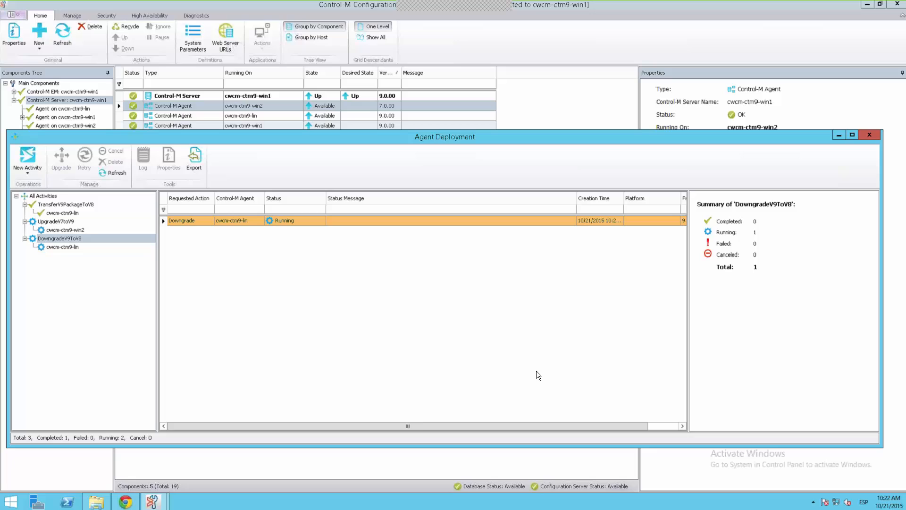
- Show all deployment activities, view the upgrade details of cwcm-ctm9-win2 and refresh their statuses
left_click(53, 196)
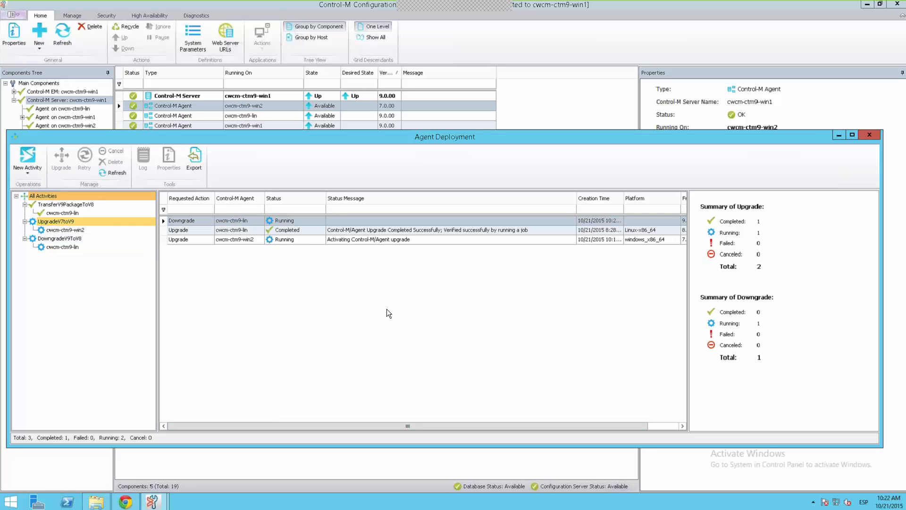
left_click(383, 240)
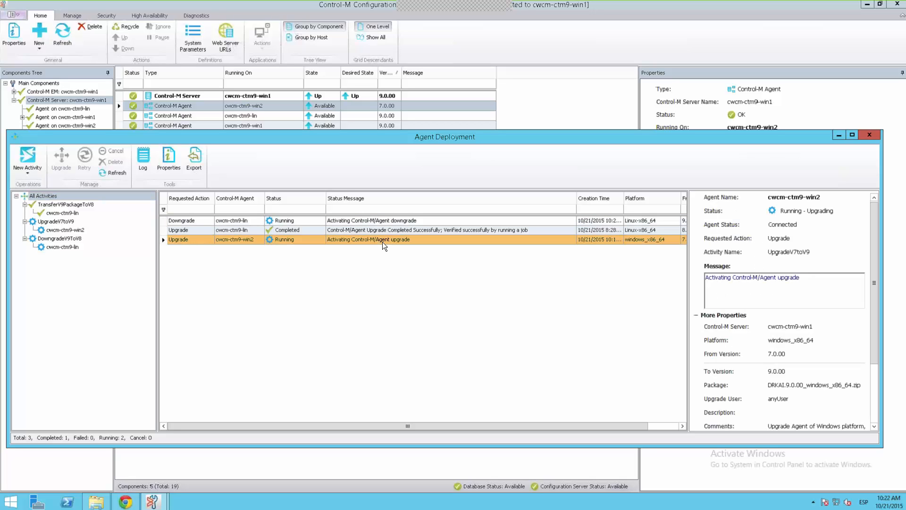
left_click(120, 175)
- Look at the installation packages in the AUTO_DEPLOY folder, then view the completed upgrade of cwcm-ctm9-lin in Agent Deployment
left_click(98, 502)
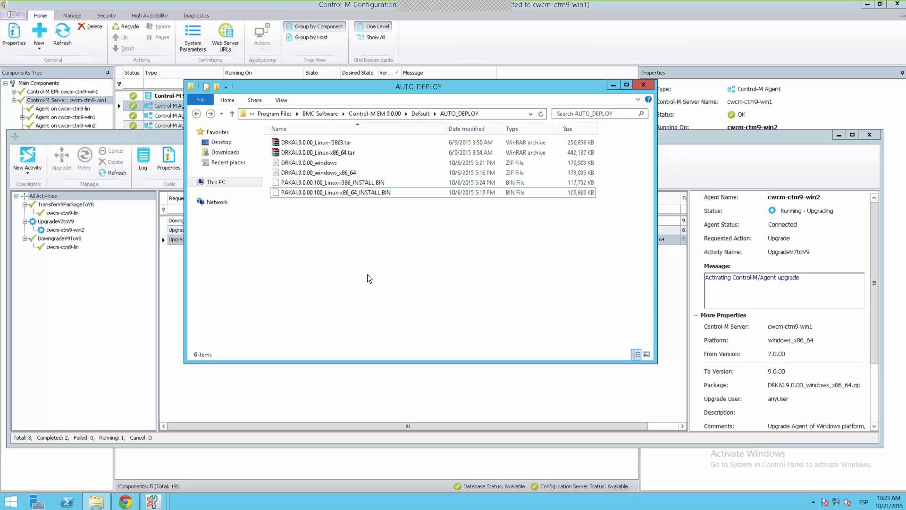
left_click(613, 86)
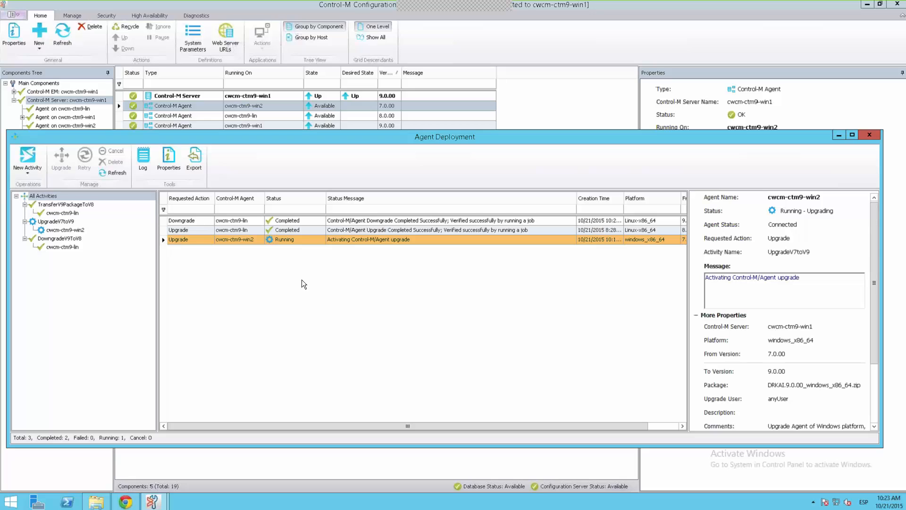
left_click(391, 231)
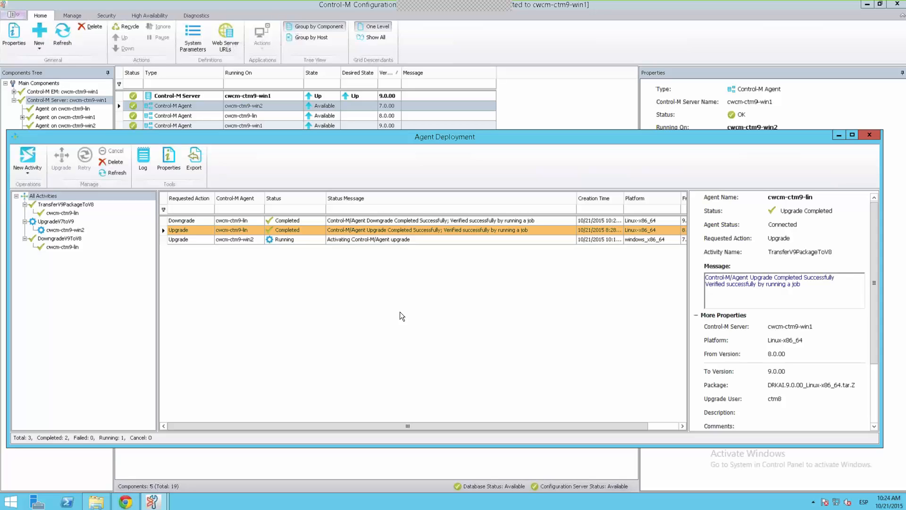
- Refresh the component list in Configuration Manager and check the version of agent cwcm-ctm9-lin after its downgrade
left_click(543, 115)
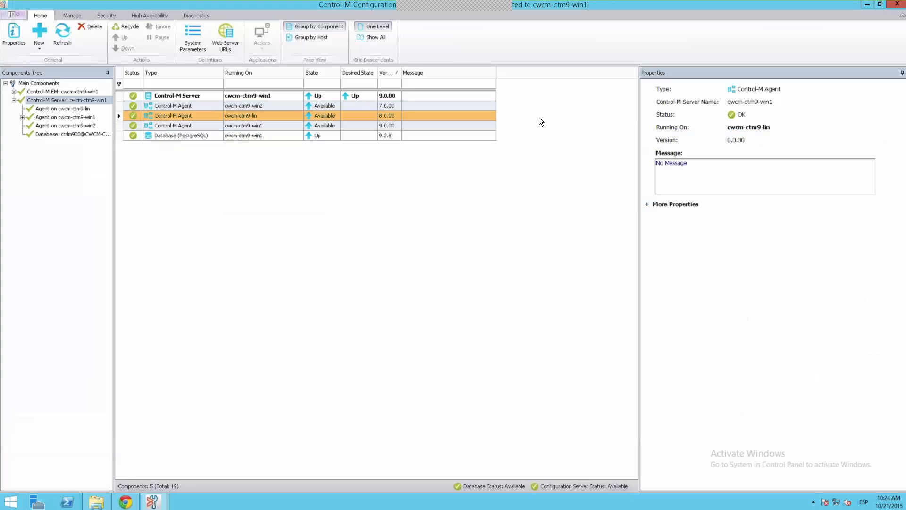
left_click(68, 42)
left_click(152, 501)
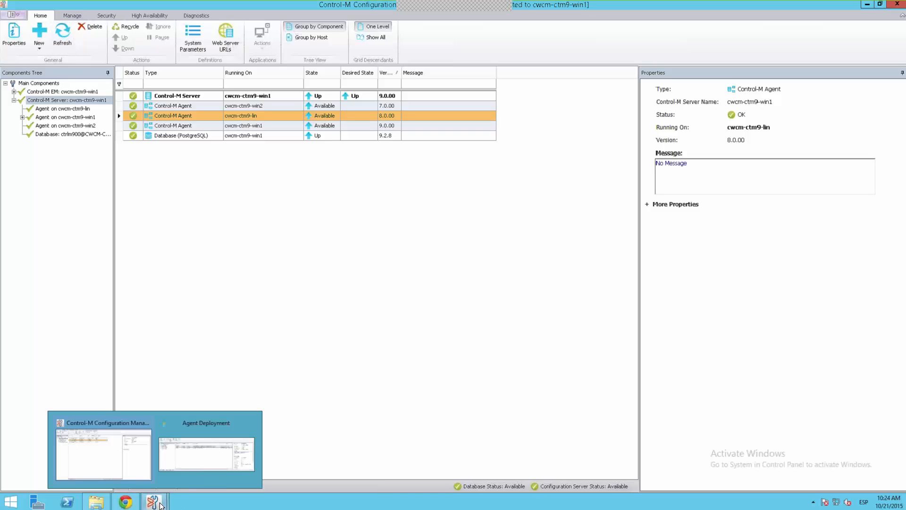
left_click(198, 458)
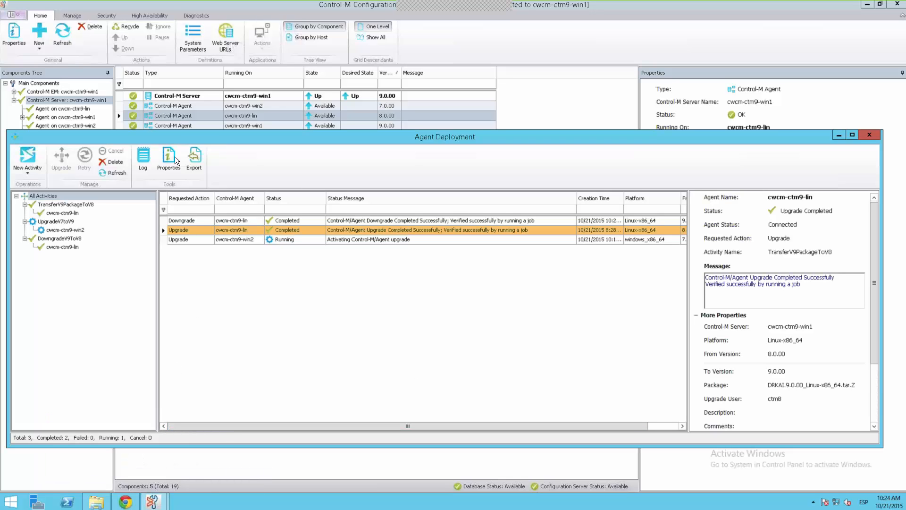
left_click(61, 37)
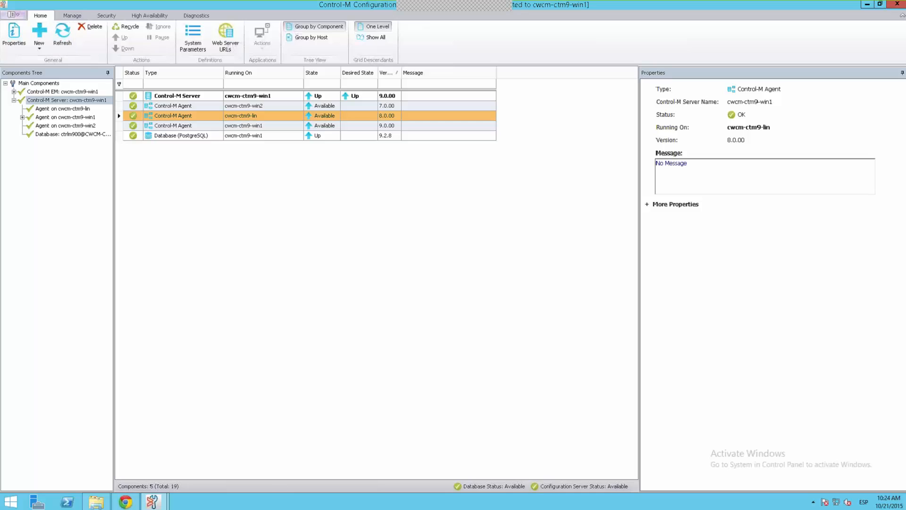
- Return to Agent Deployment, view the running upgrade of cwcm-ctm9-win2 and refresh its status
mouse_move(136, 505)
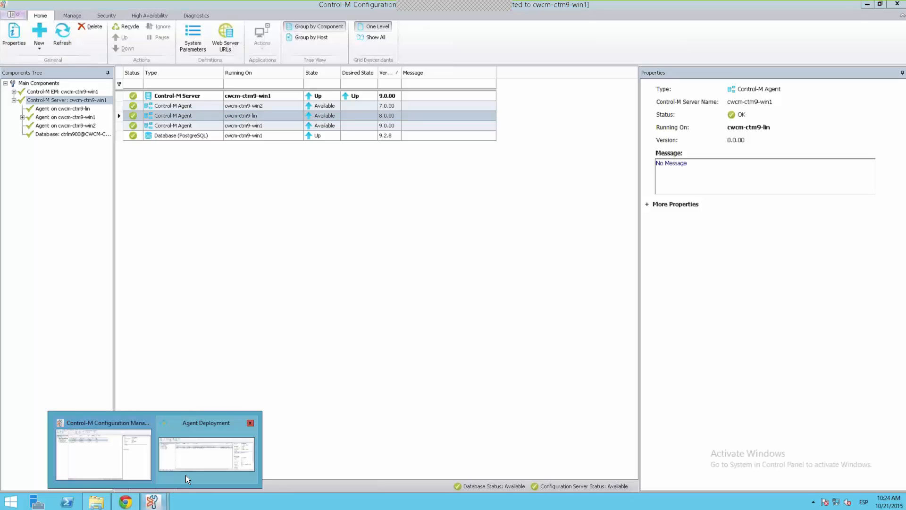
left_click(187, 478)
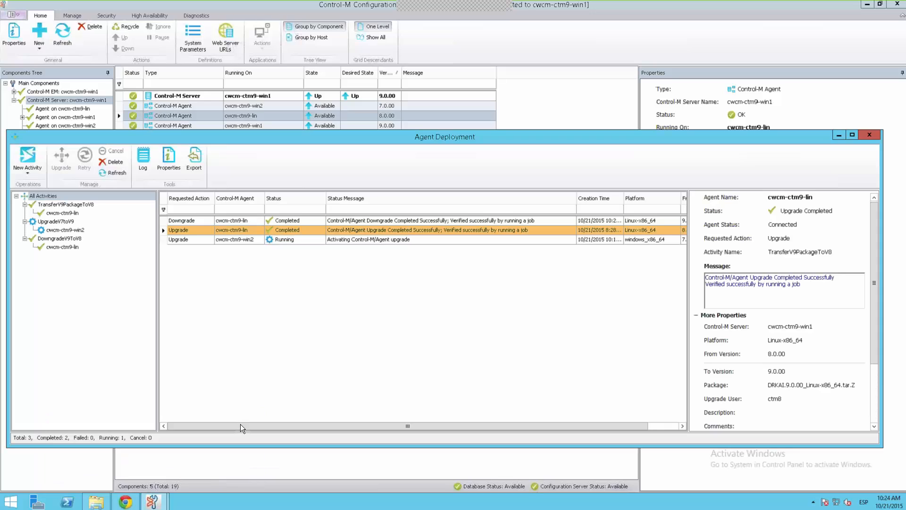
left_click(336, 239)
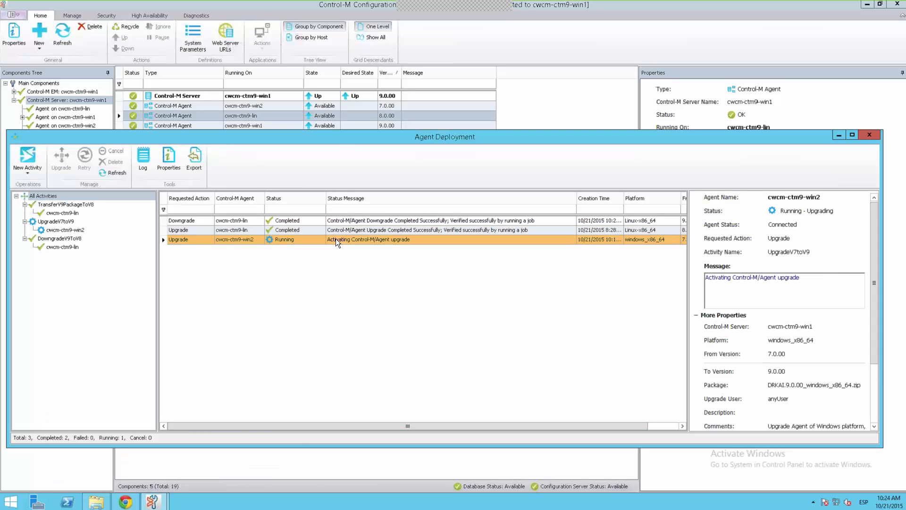
left_click(323, 117)
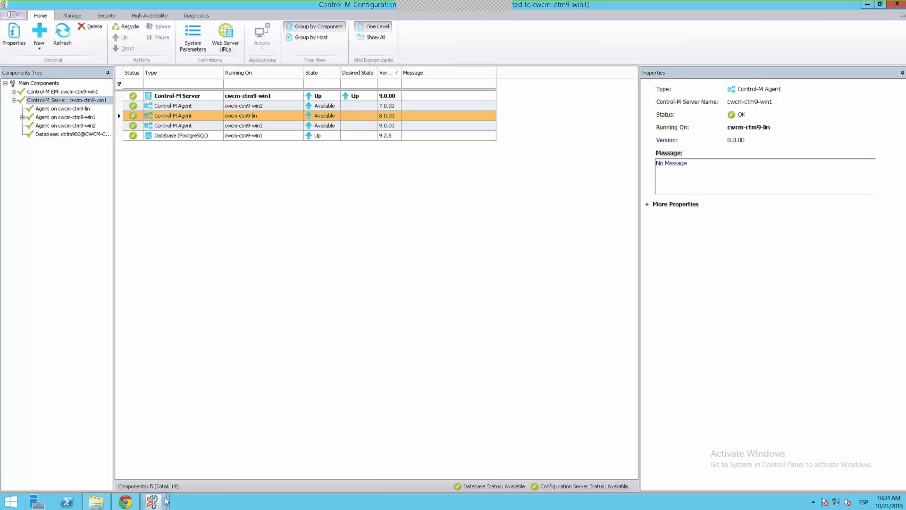
left_click(152, 501)
left_click(189, 475)
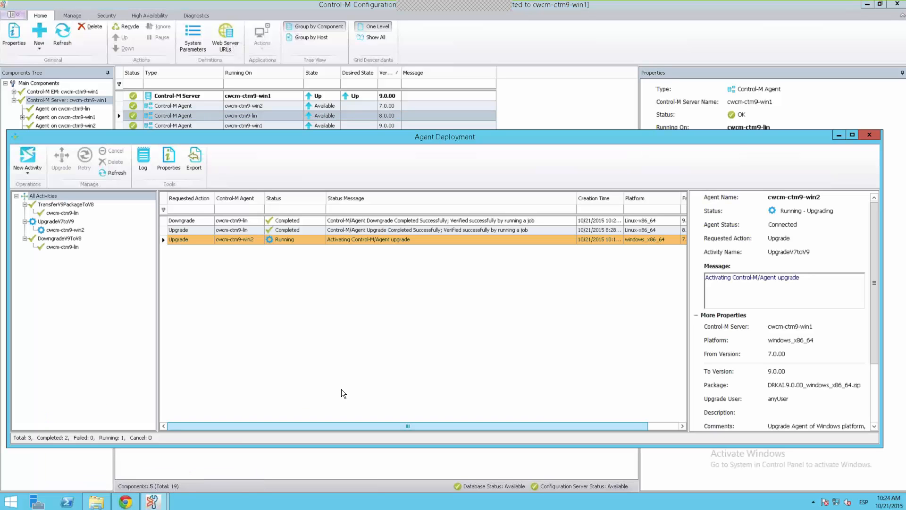
left_click(117, 173)
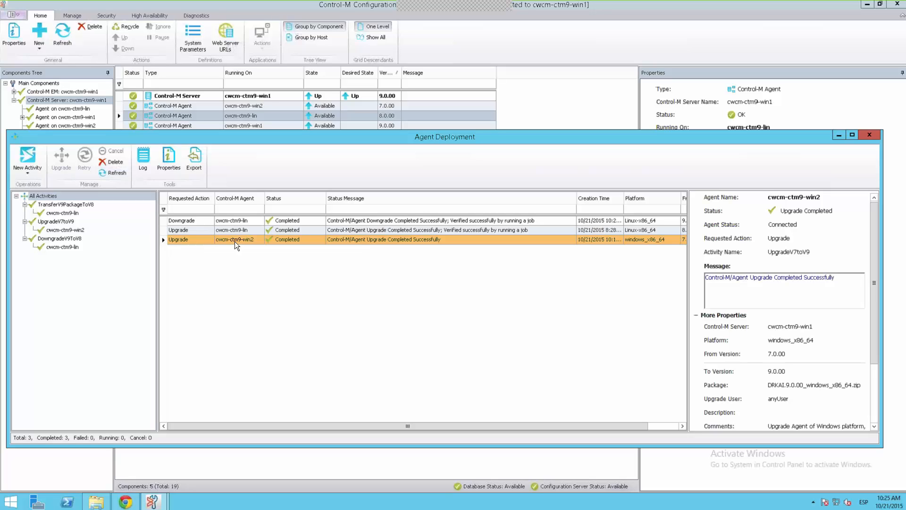
- Open the deployment log of the cwcm-ctm9-lin downgrade and review its summary, restore and verification output
left_click(244, 219)
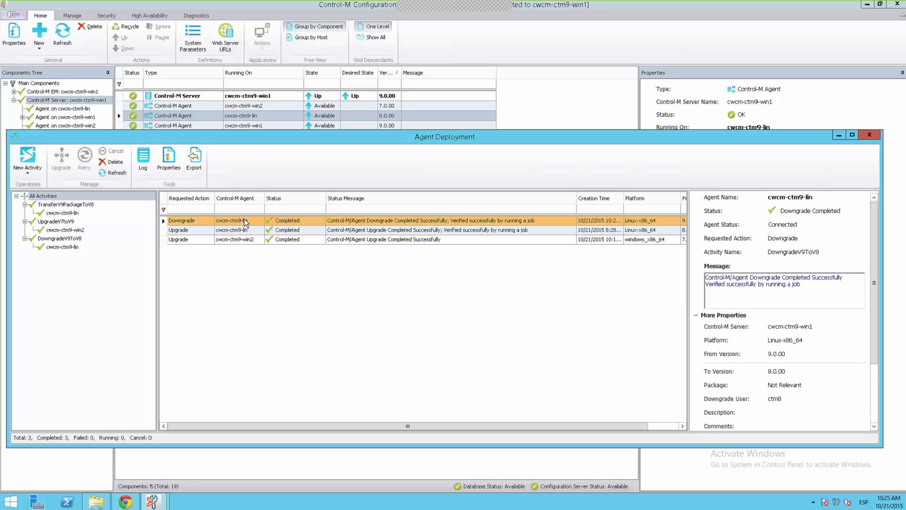
right_click(245, 219)
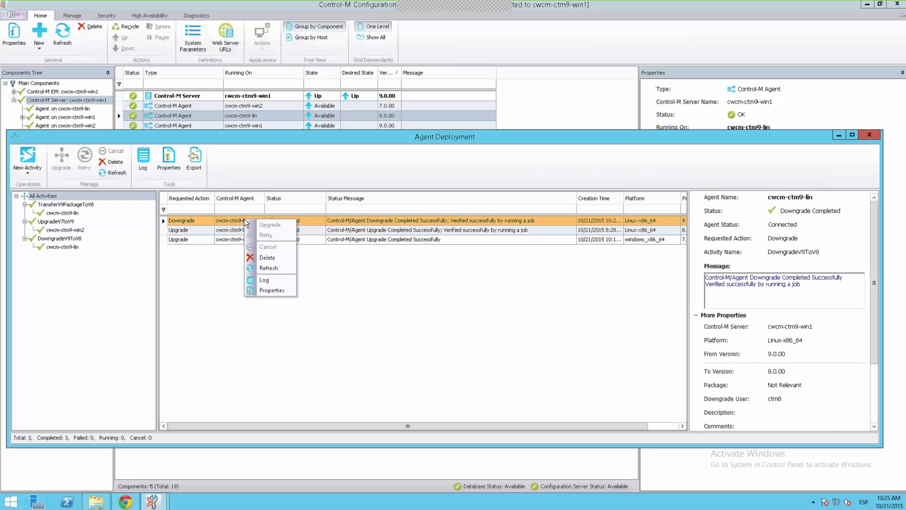
left_click(264, 280)
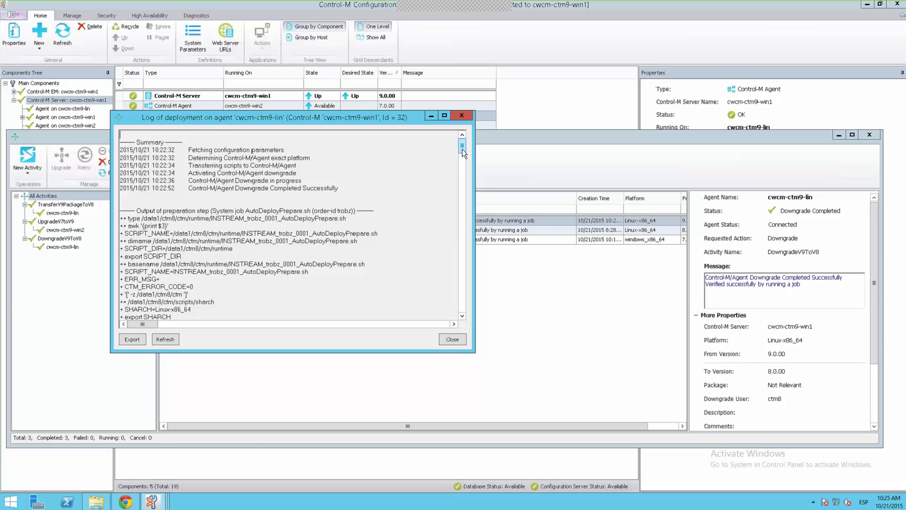
left_click_drag(462, 149, 469, 290)
scroll(466, 309, "down", 2)
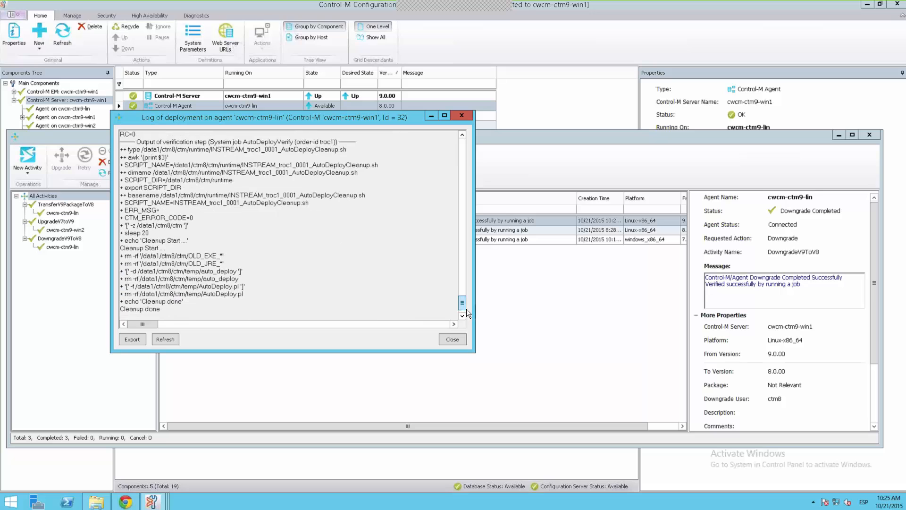
scroll(463, 287, "up", 8)
scroll(463, 286, "up", 10)
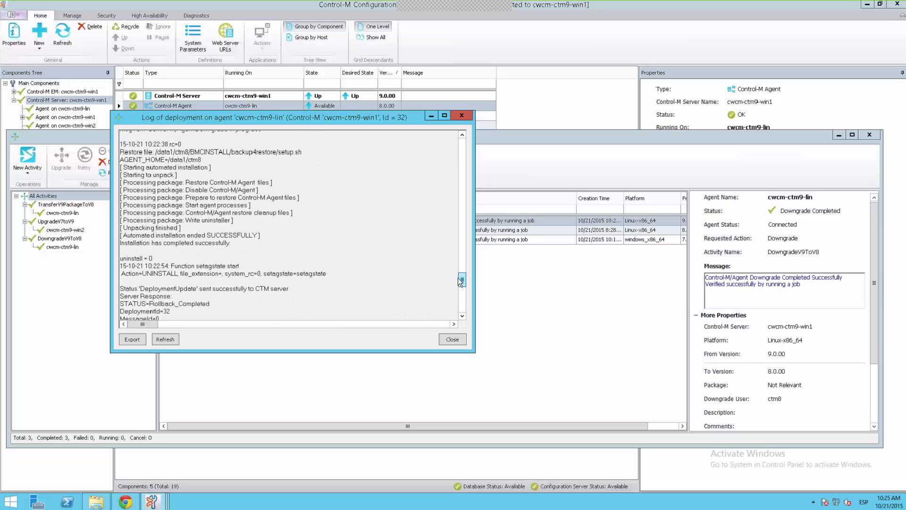
- Review the earlier part of the cwcm-ctm9-lin downgrade log, close it, and view the upgrade details of agent cwcm-ctm9-win2
scroll(449, 202, "up", 15)
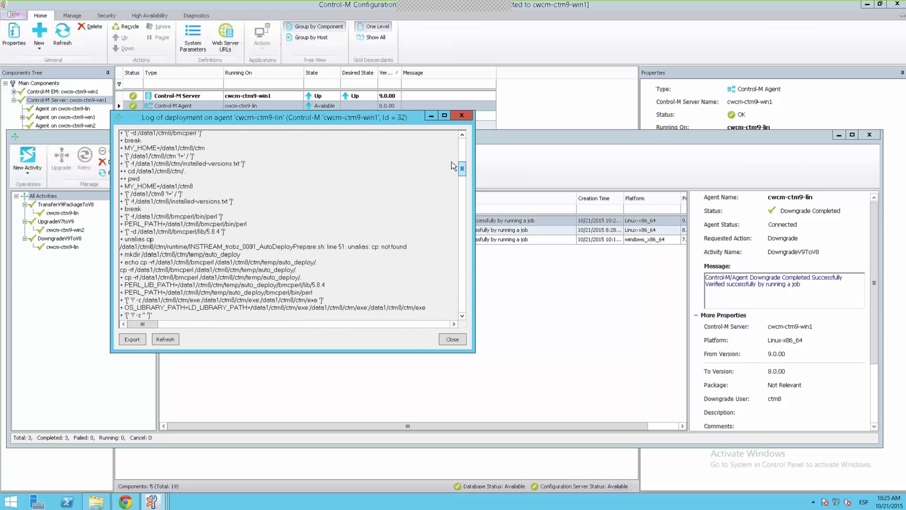
left_click(464, 117)
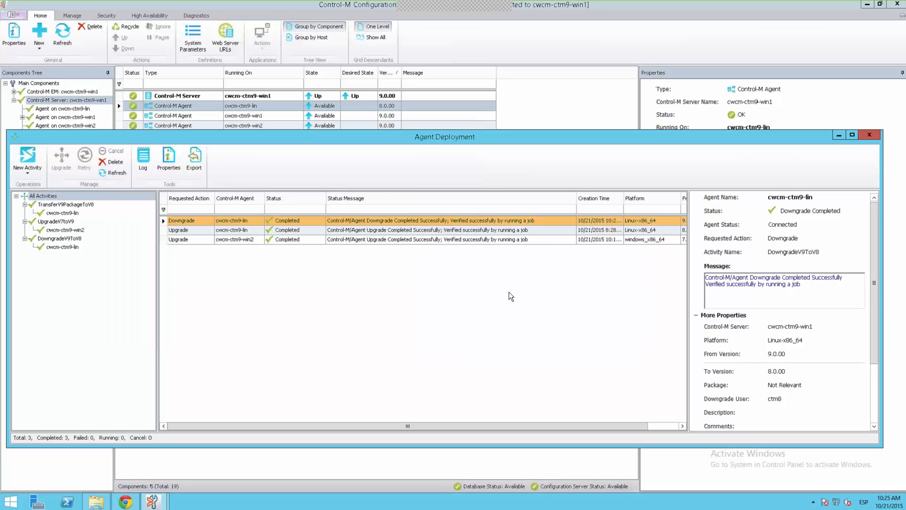
left_click(498, 240)
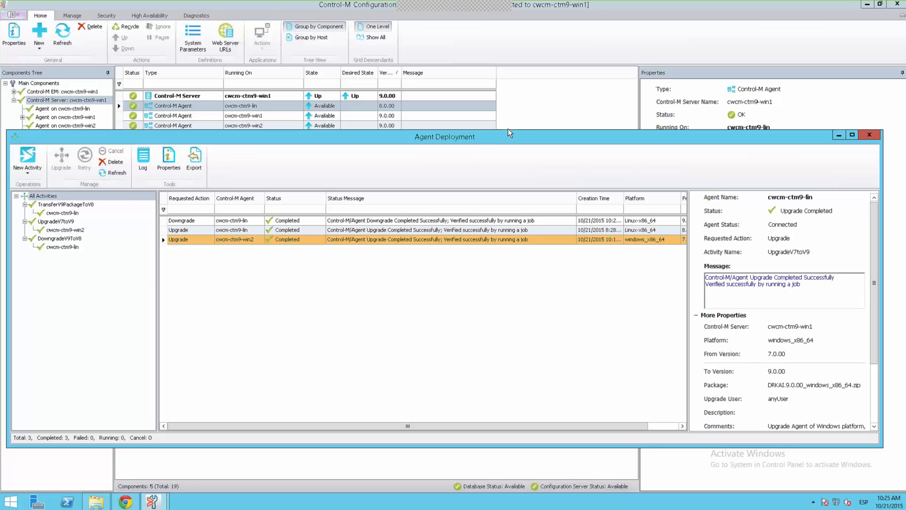
- Switch to Configuration Manager and check the versions of agents cwcm-ctm9-win1 and cwcm-ctm9-lin in the component list
left_click(525, 113)
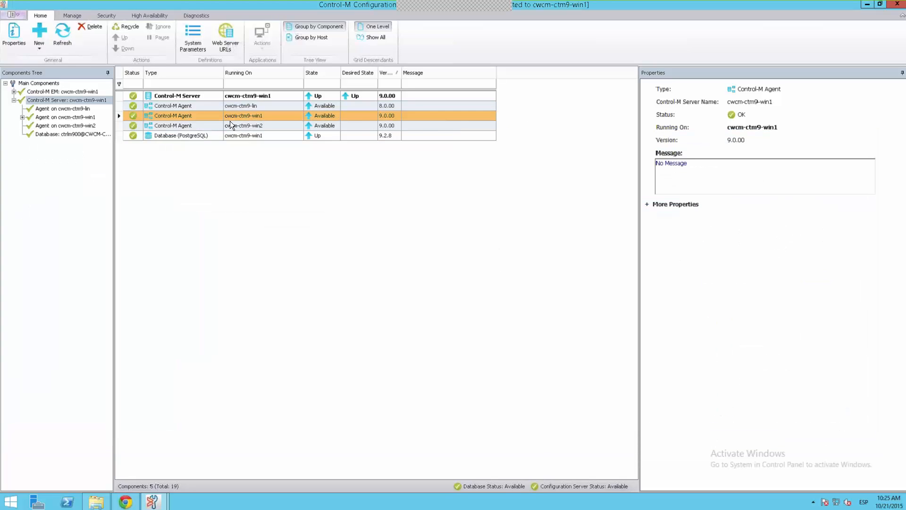
left_click(389, 109)
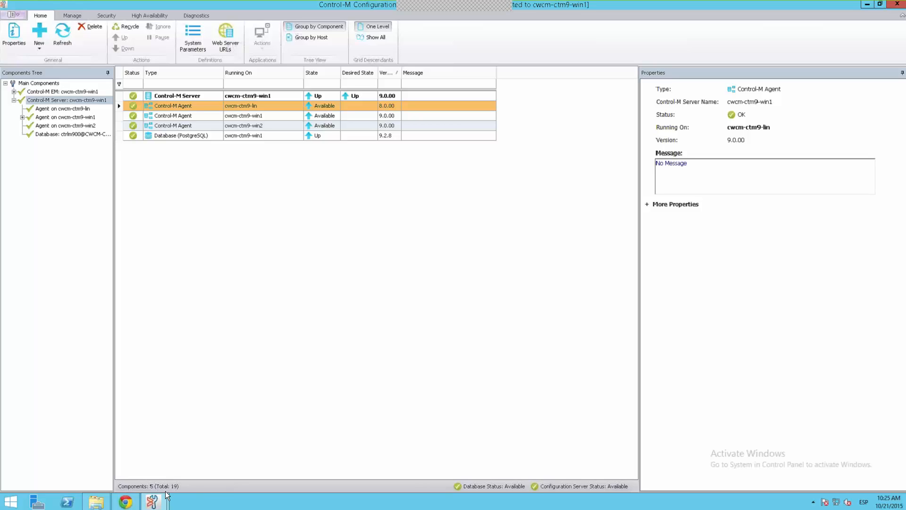
- Return to Agent Deployment, look at the Excel export dialog for the deployment activities, and cancel the export
left_click(152, 502)
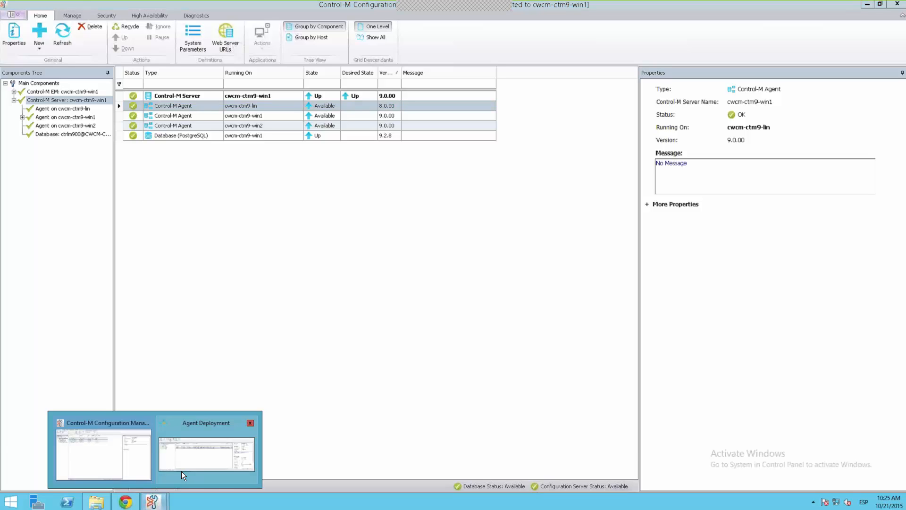
left_click(183, 476)
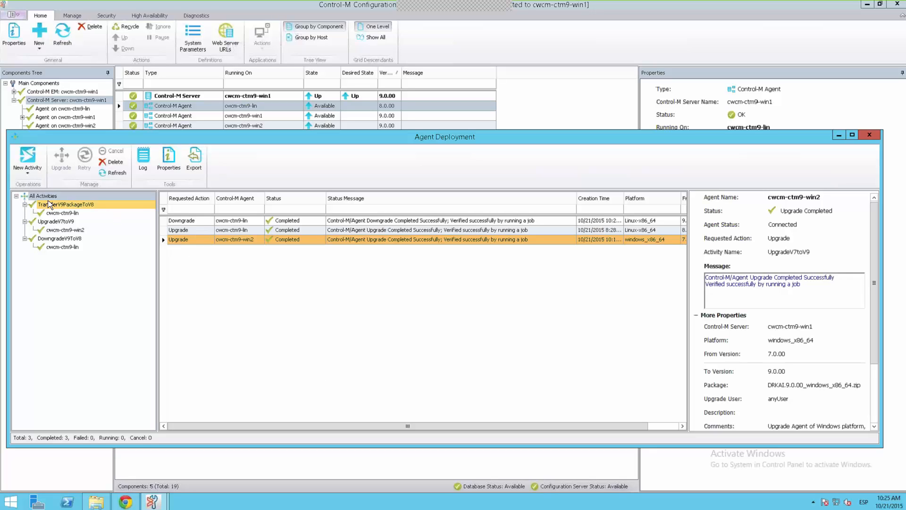
left_click(202, 166)
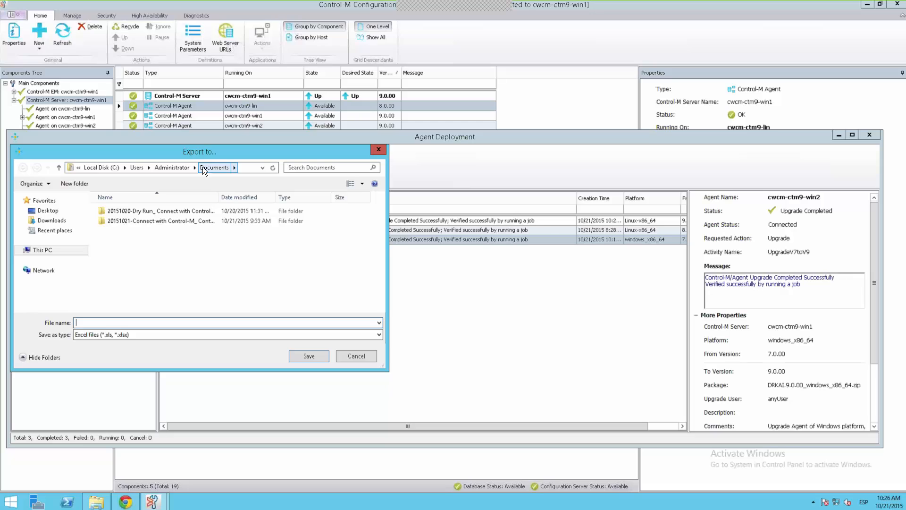
left_click(366, 356)
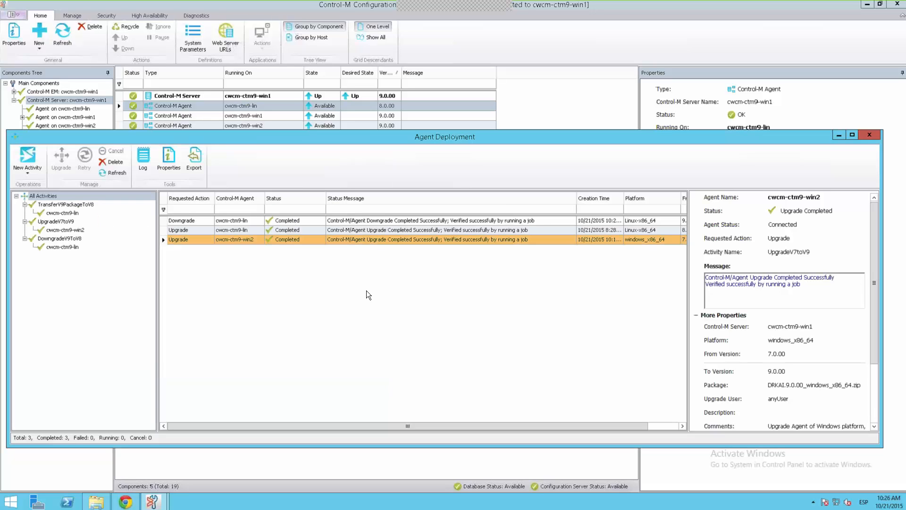